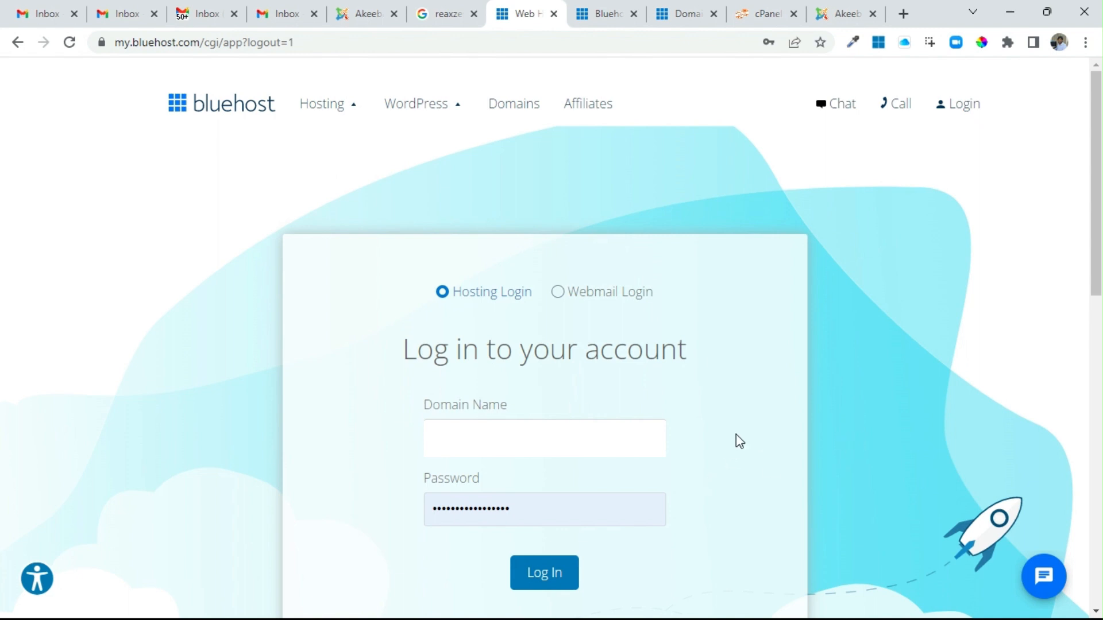
# Step: Log in to the hosting account with the Hosting Login form and look over the account's home page
pyautogui.scroll(-2, 701, 461)
pyautogui.click(551, 498)
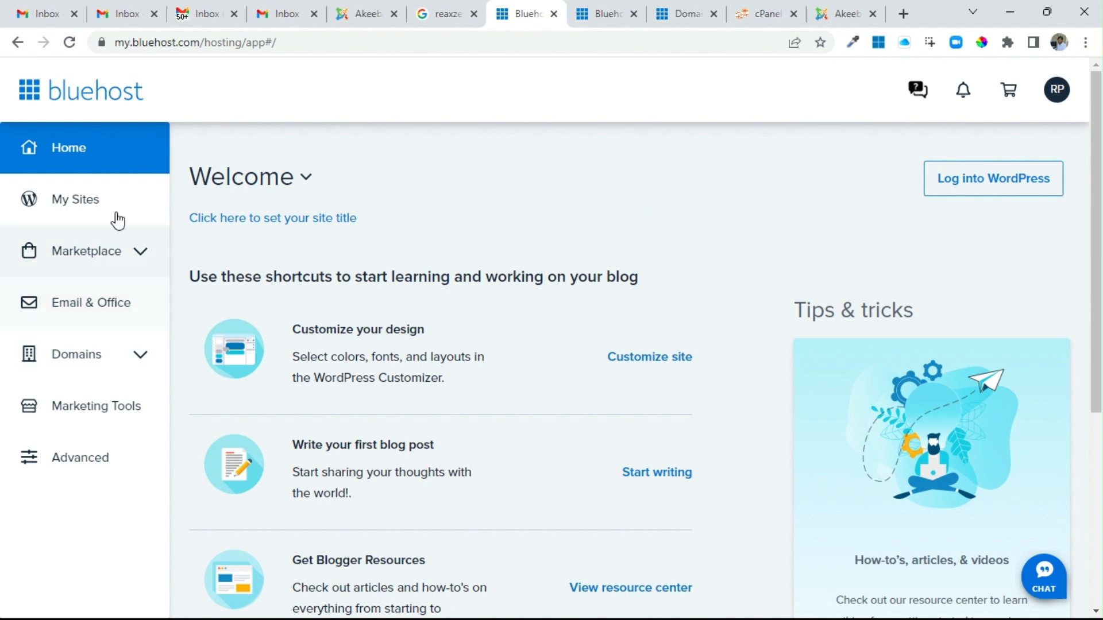
pyautogui.scroll(-3, 745, 262)
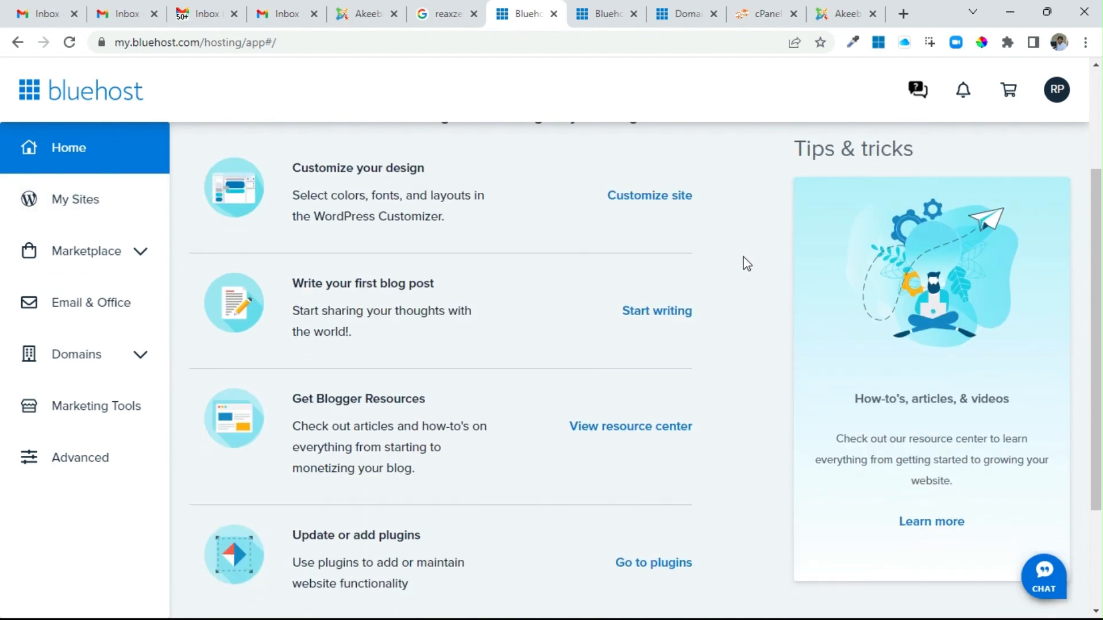
pyautogui.scroll(3, 747, 264)
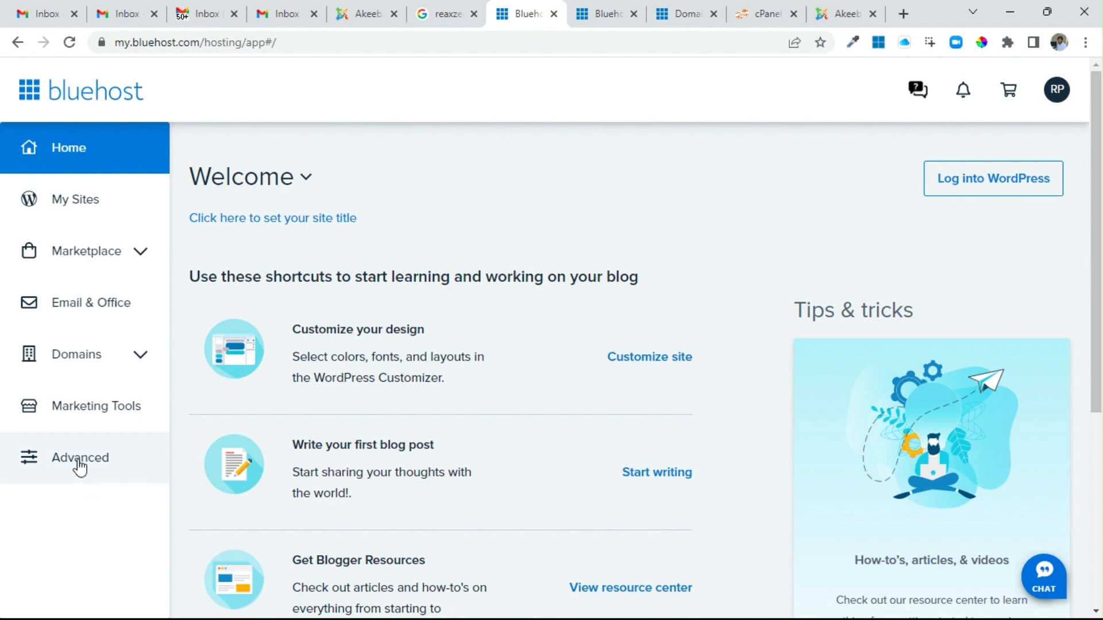
# Step: Open the My Domains list and look through the domains on the account
pyautogui.click(140, 361)
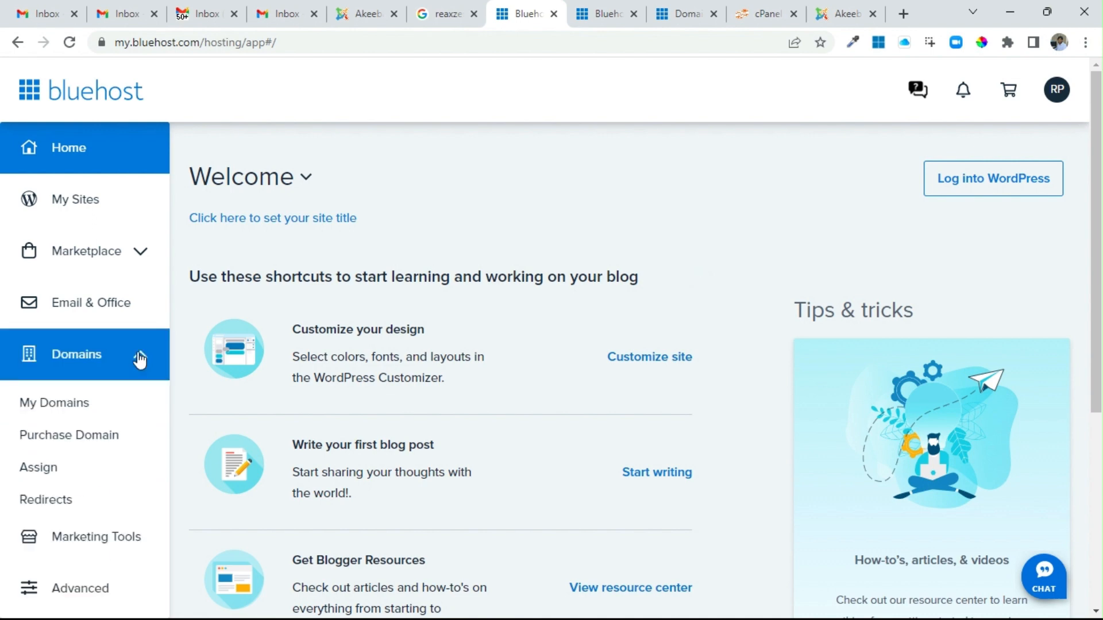
pyautogui.click(66, 407)
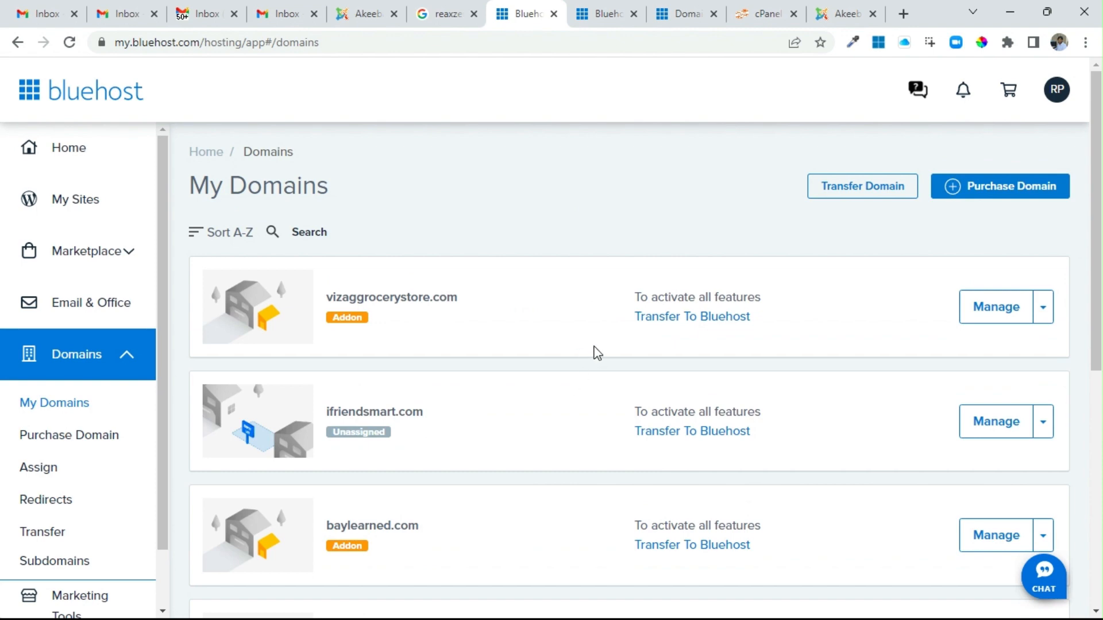
pyautogui.scroll(-8, 549, 339)
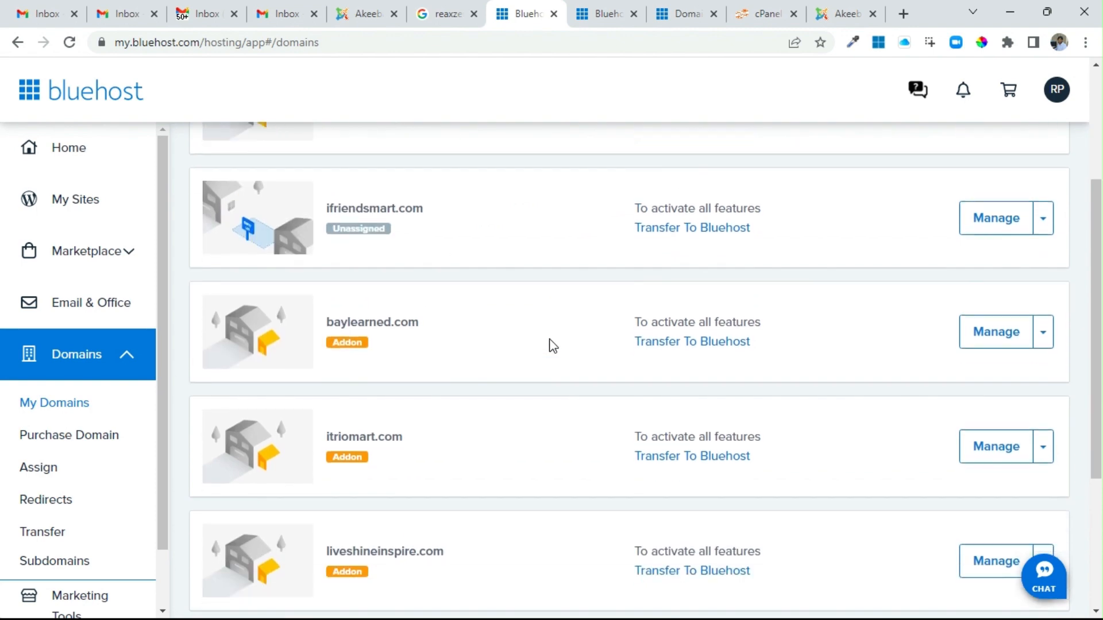
pyautogui.scroll(8, 553, 343)
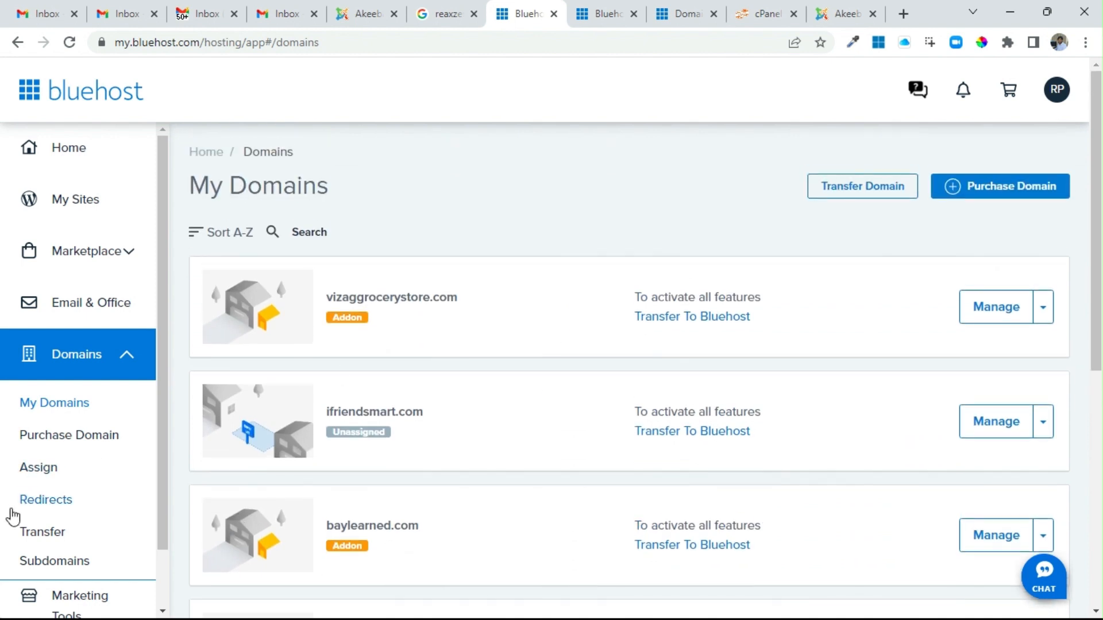
# Step: Open the Assign Domain form and enter eyeurved.com as a domain not already associated with the account
pyautogui.click(39, 468)
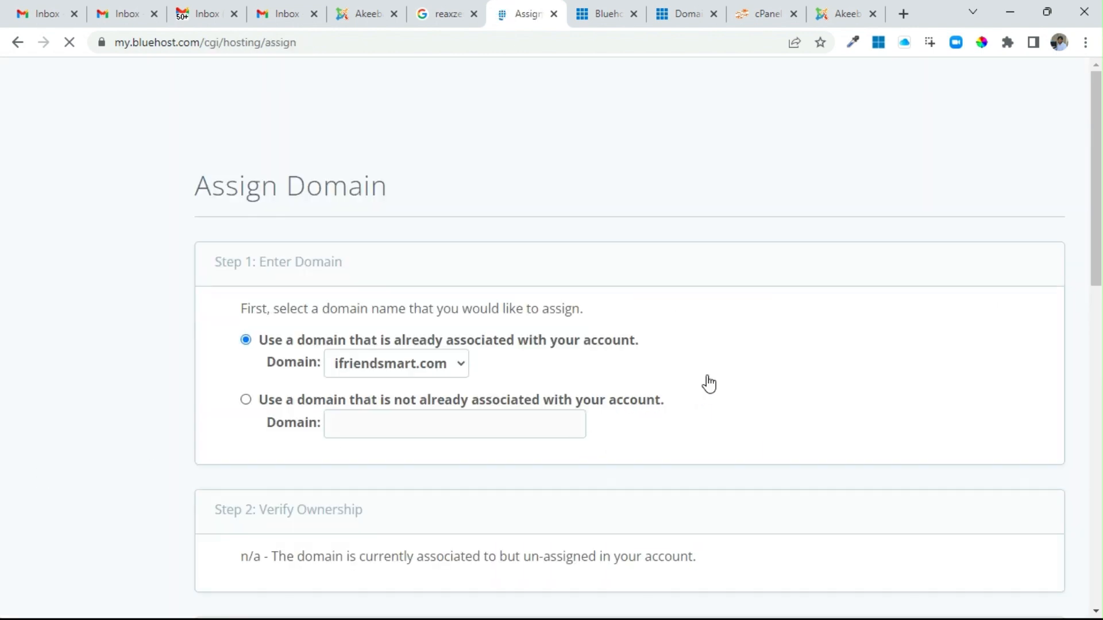
pyautogui.scroll(-1, 709, 384)
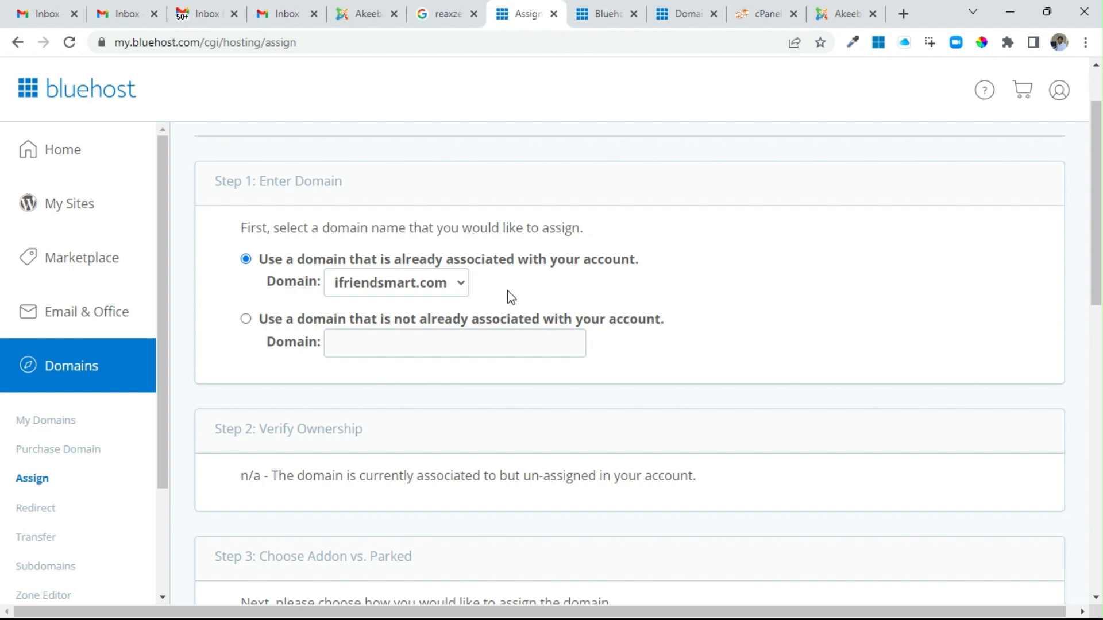
pyautogui.click(246, 320)
pyautogui.click(399, 343)
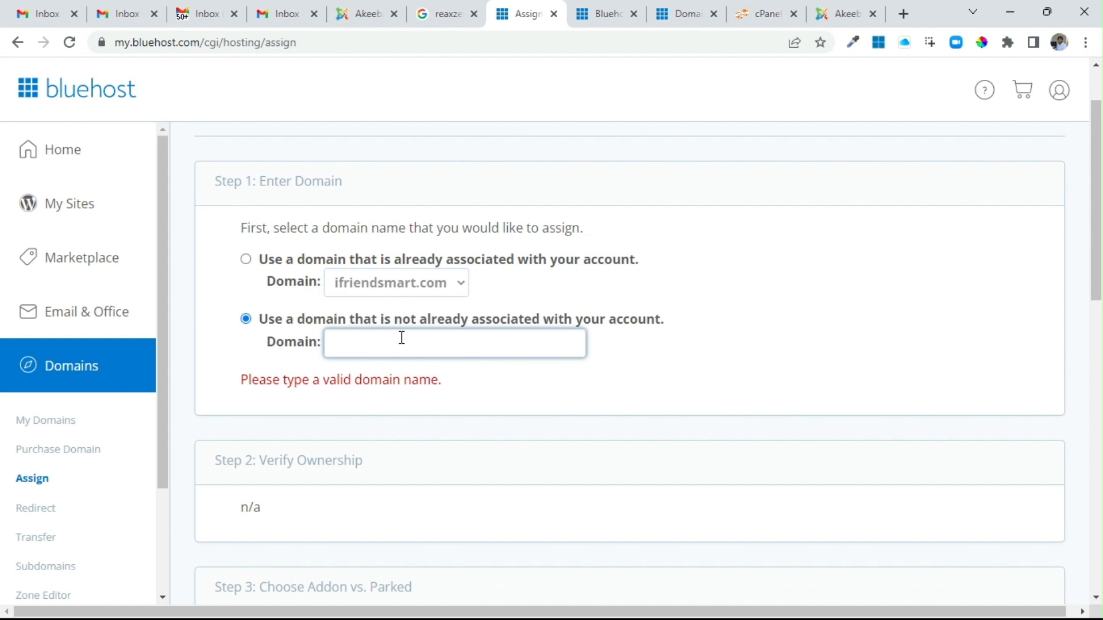
pyautogui.write('eyeurved.com')
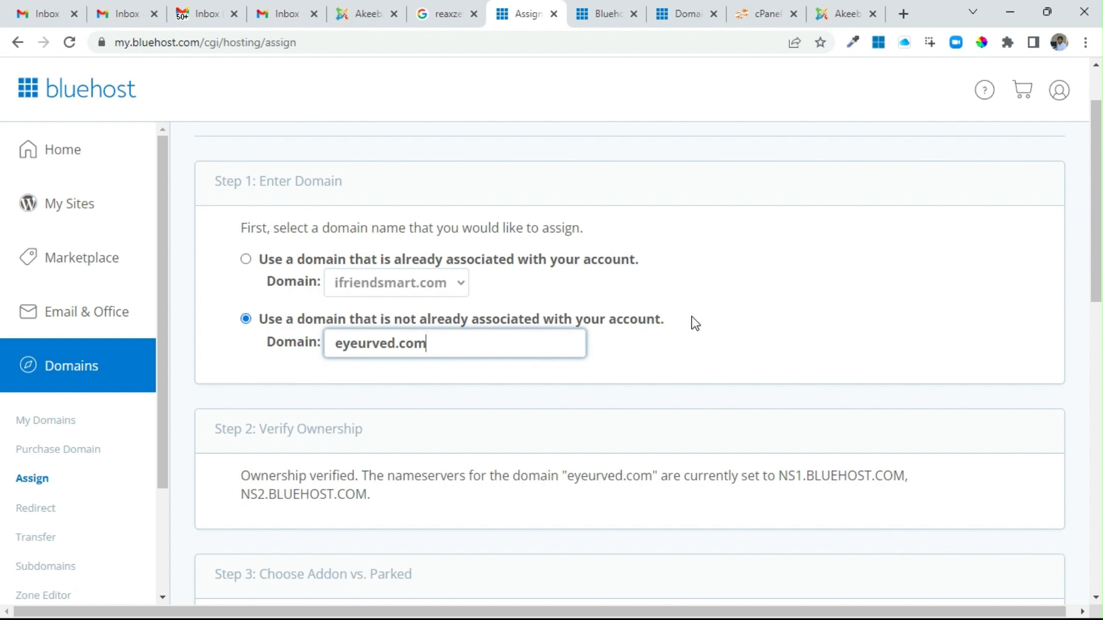
# Step: Examine the Verify Ownership section for eyeurved.com and highlight the nameservers listed there
pyautogui.scroll(-2, 693, 323)
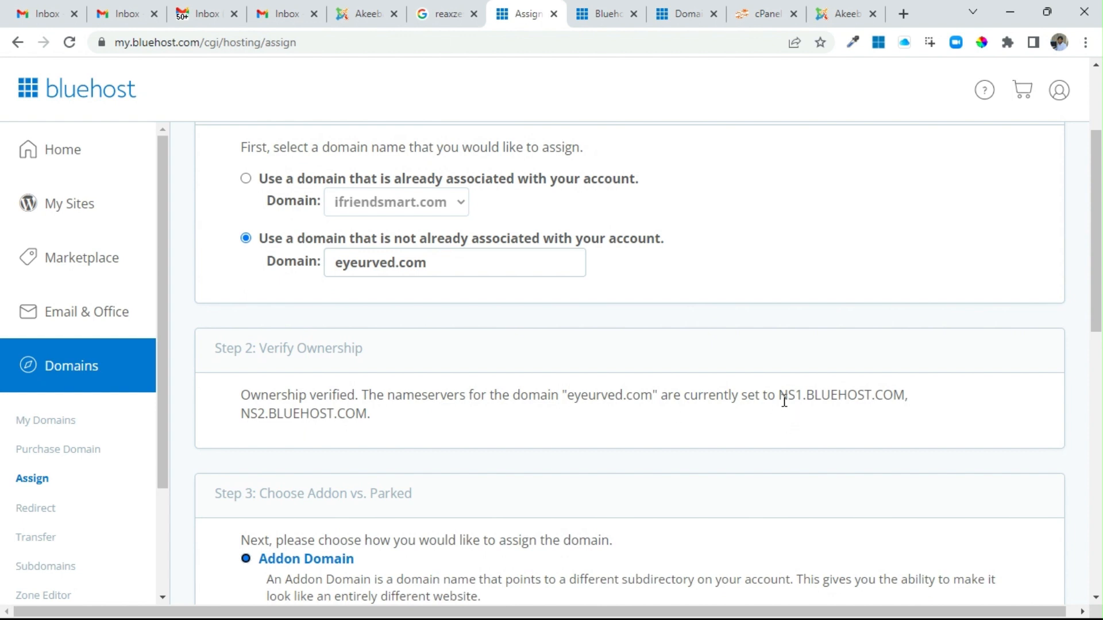
pyautogui.moveTo(778, 395); pyautogui.dragTo(557, 423)
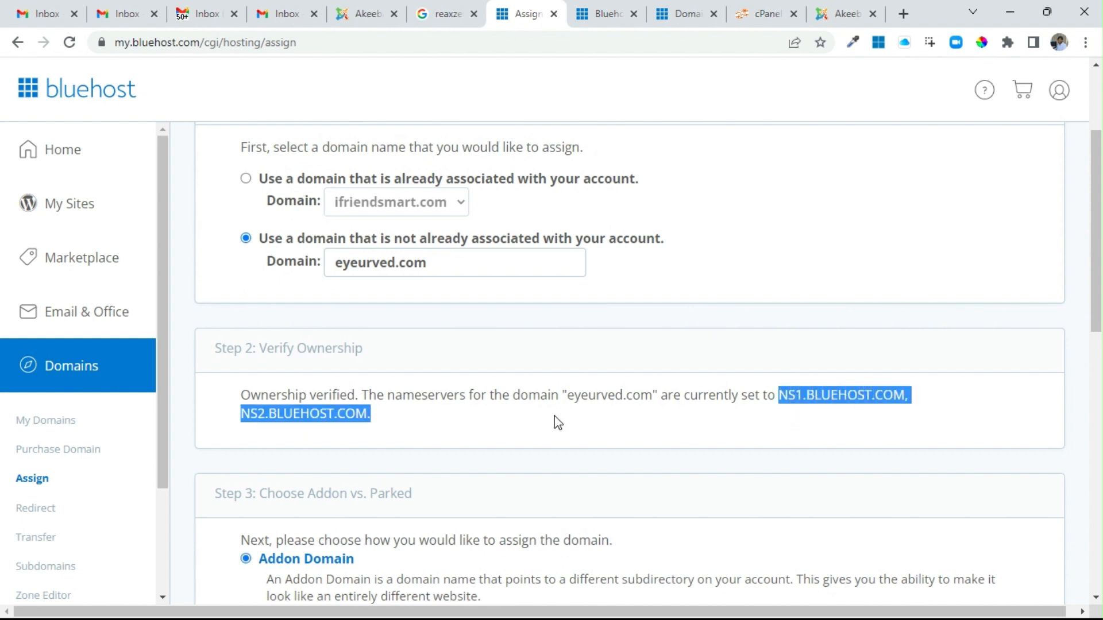
pyautogui.click(363, 419)
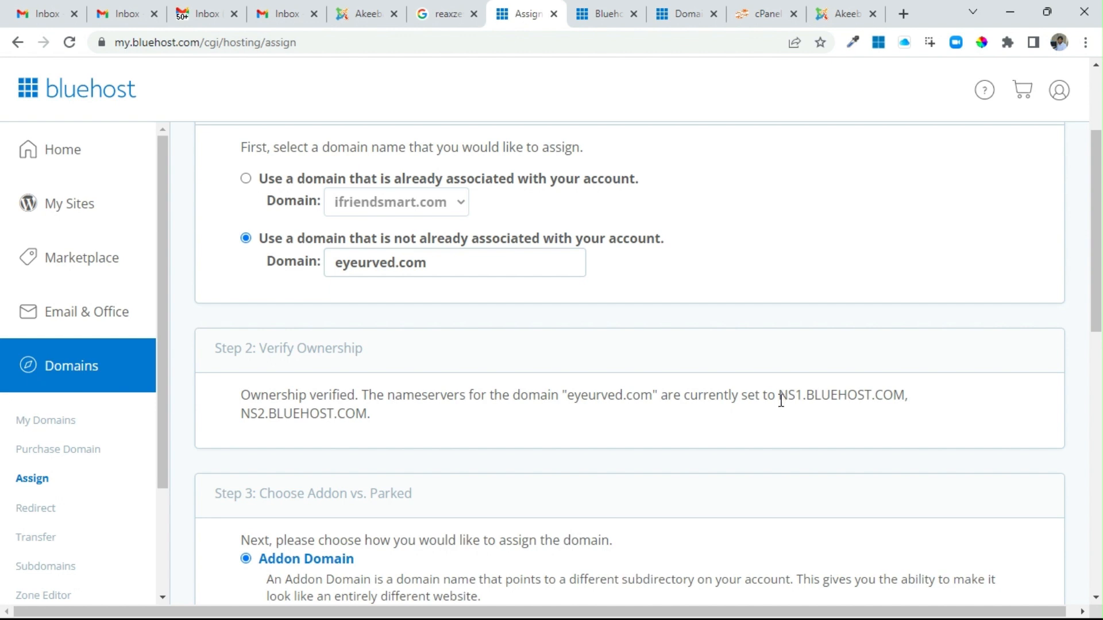
pyautogui.moveTo(781, 400); pyautogui.dragTo(367, 414)
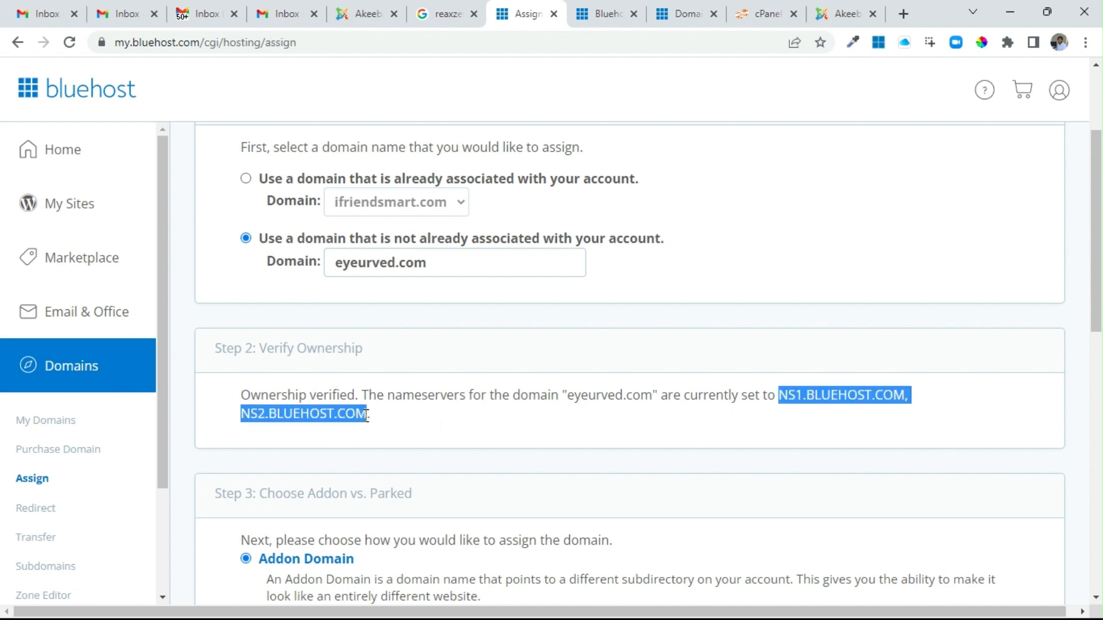
pyautogui.click(382, 420)
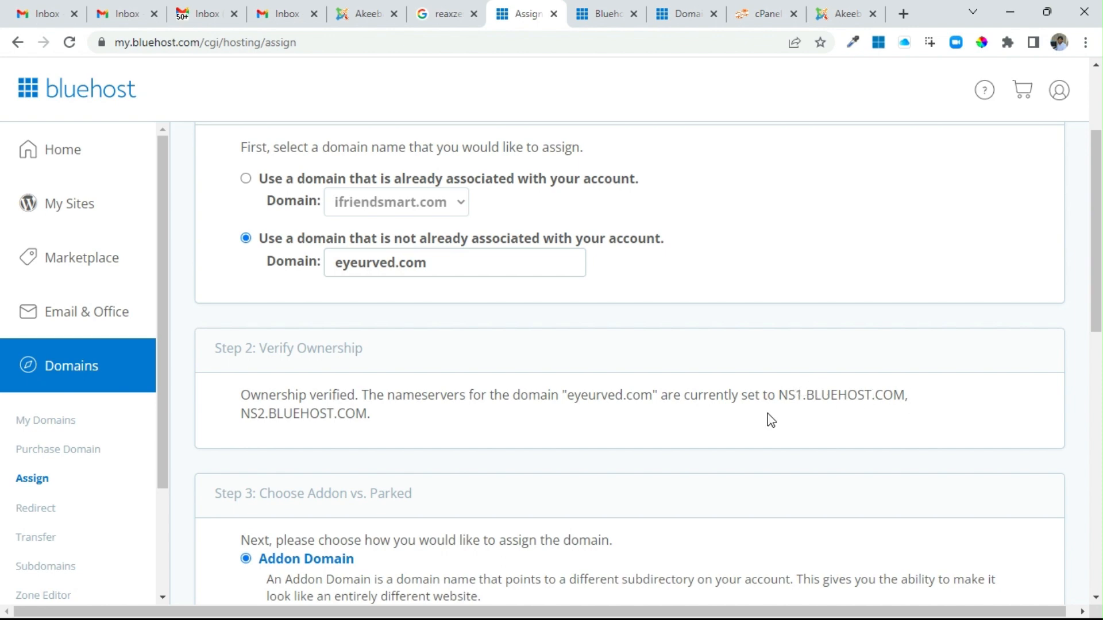
pyautogui.scroll(-2, 552, 402)
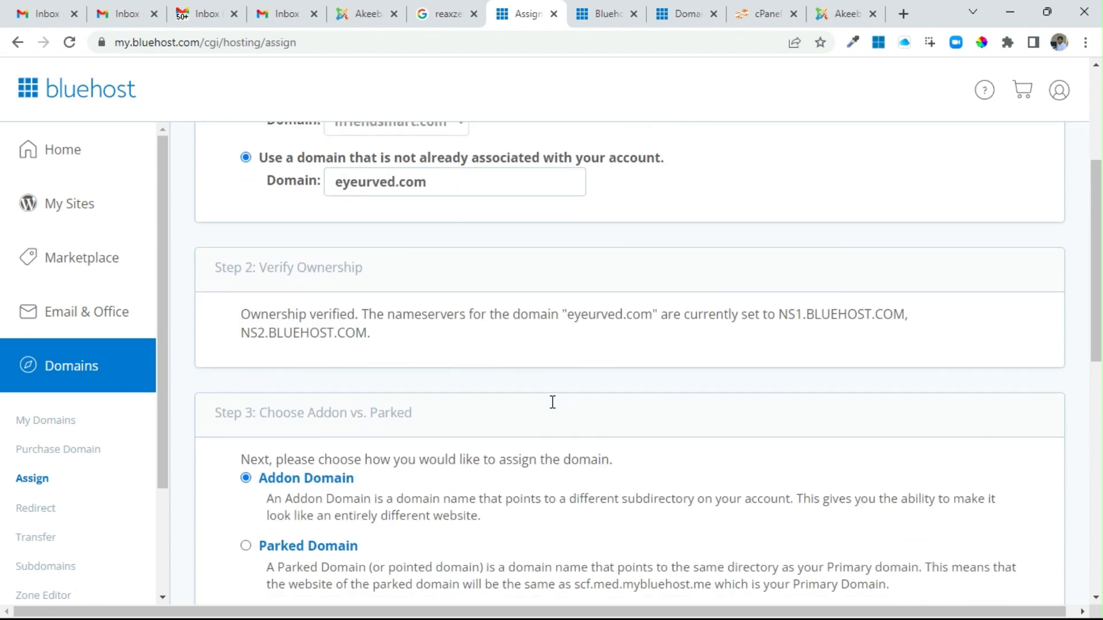
pyautogui.scroll(3, 553, 402)
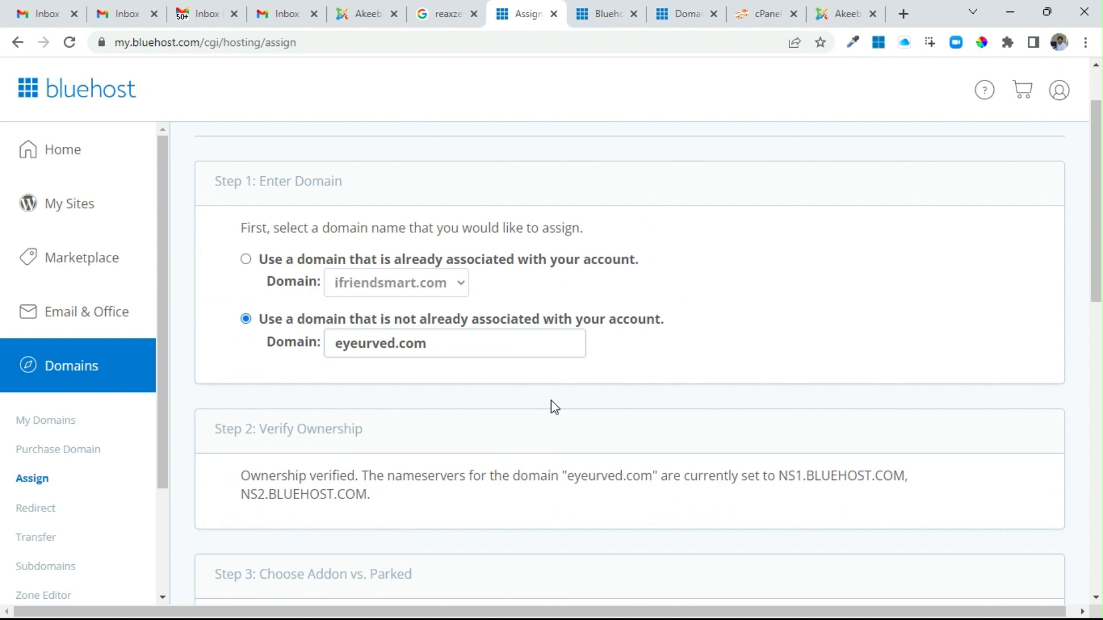
pyautogui.scroll(-1, 865, 363)
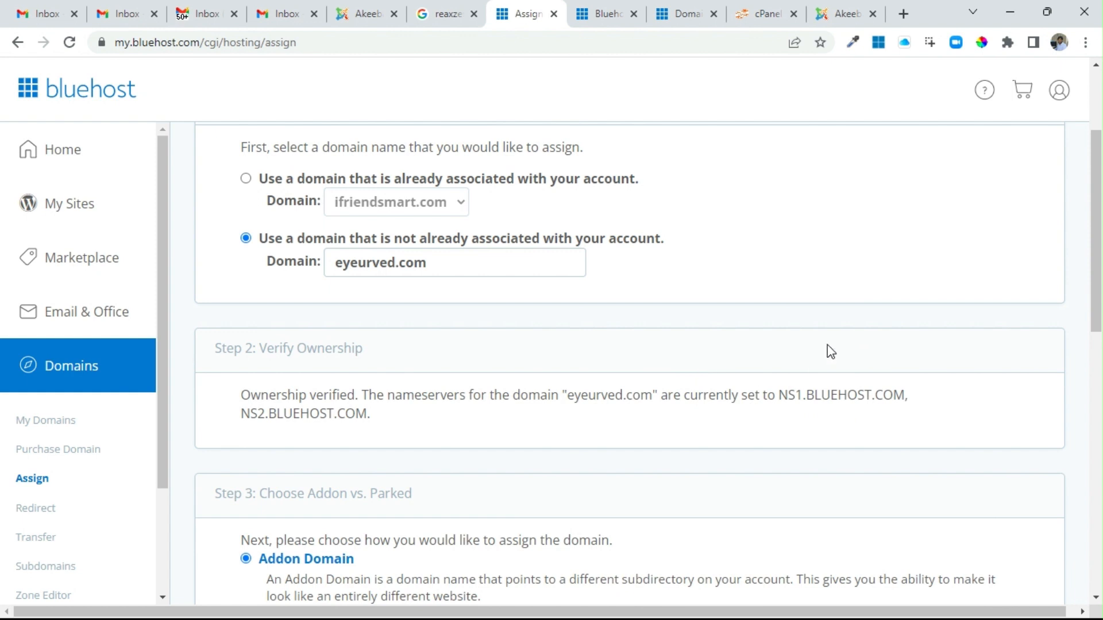
pyautogui.scroll(3, 753, 340)
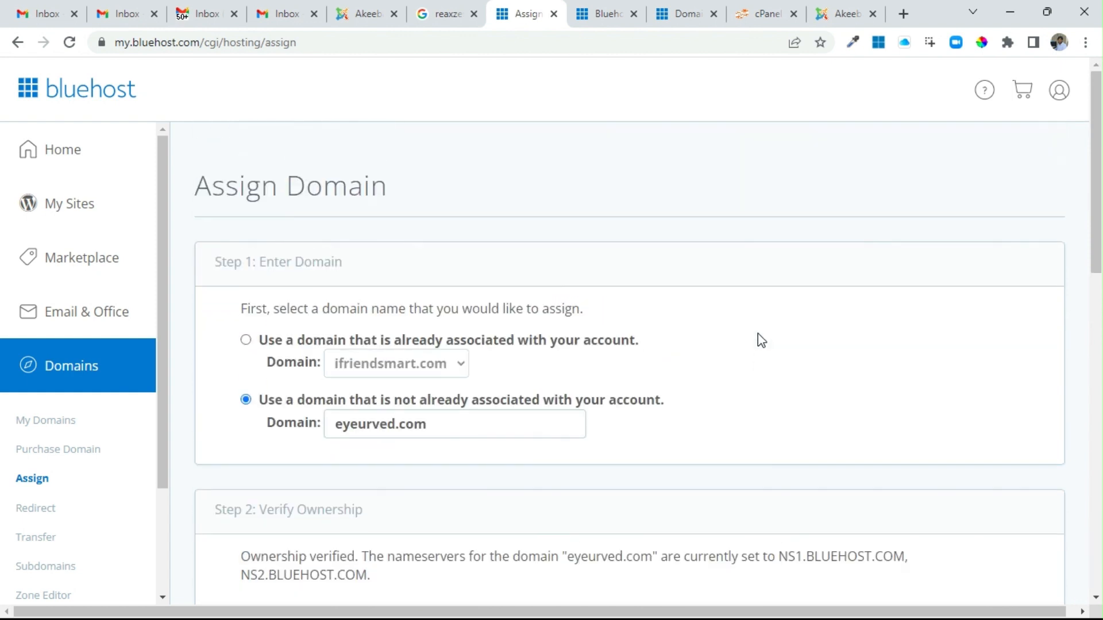
# Step: Read and compare the Addon, Parked and Unassigned Domain descriptions, highlighting "Primary domain" in the Parked Domain text
pyautogui.scroll(-6, 758, 339)
pyautogui.scroll(-2, 760, 340)
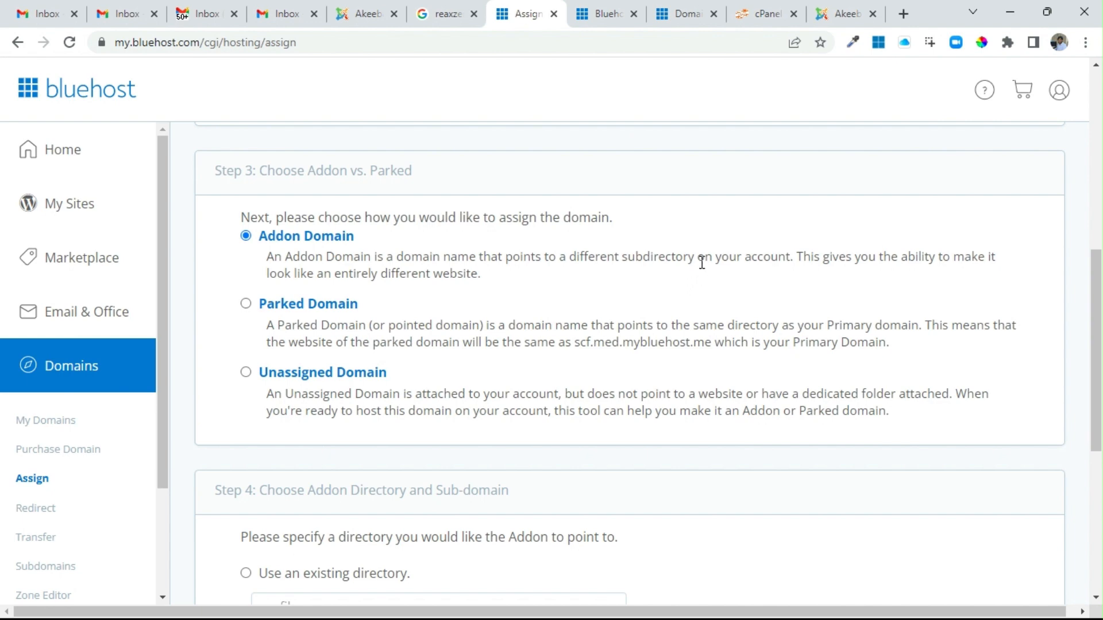
pyautogui.scroll(5, 574, 273)
pyautogui.scroll(-3, 525, 218)
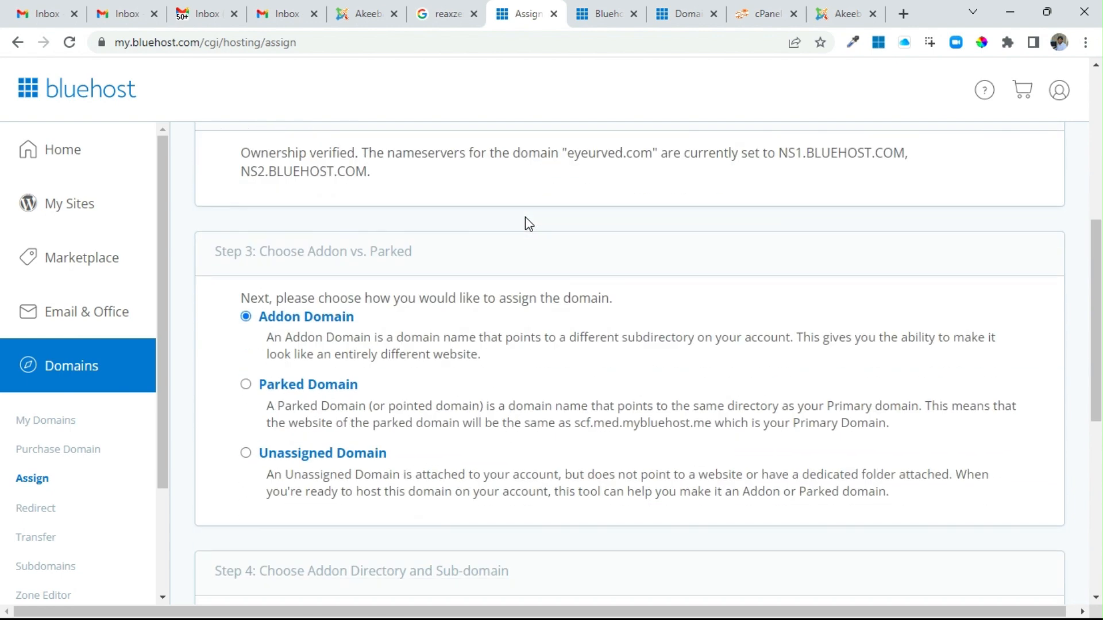
pyautogui.scroll(-3, 529, 224)
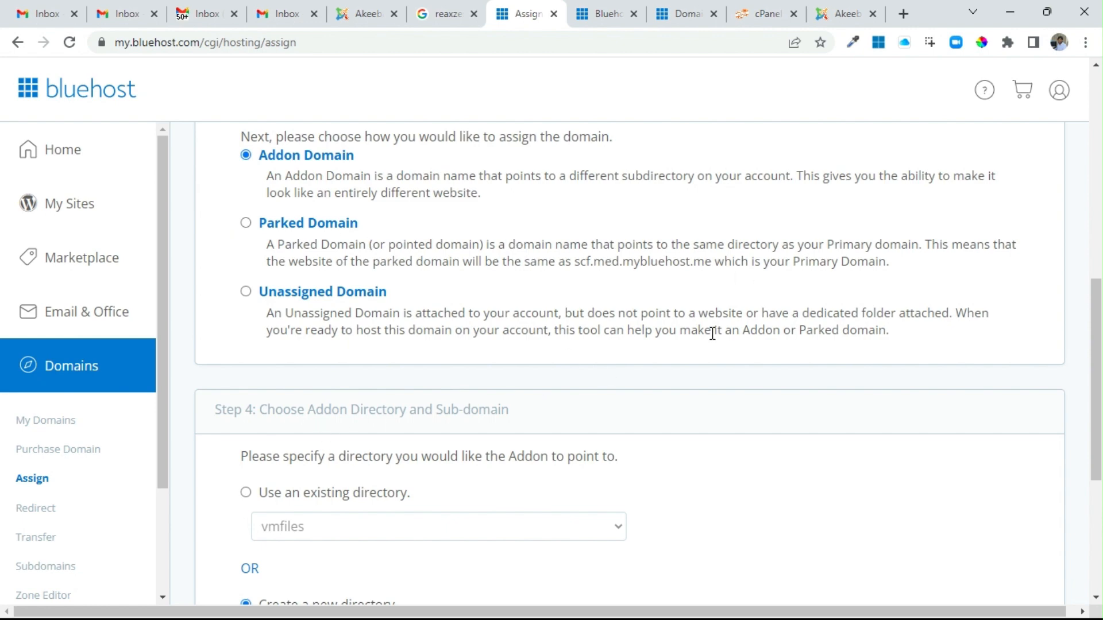
pyautogui.scroll(3, 351, 247)
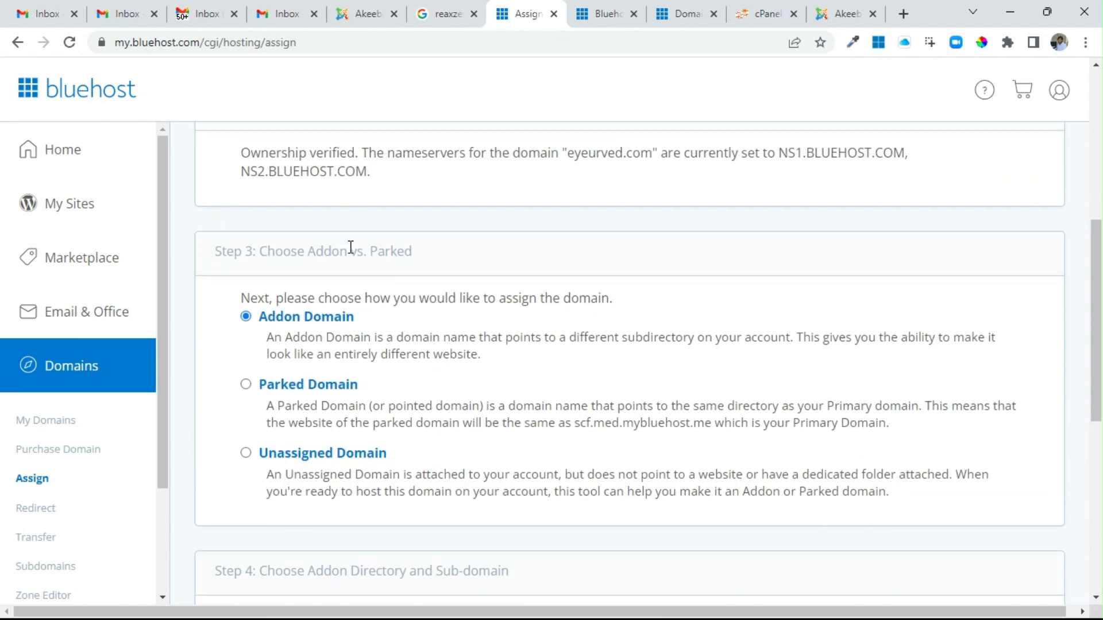
pyautogui.scroll(2, 350, 247)
pyautogui.scroll(-3, 539, 298)
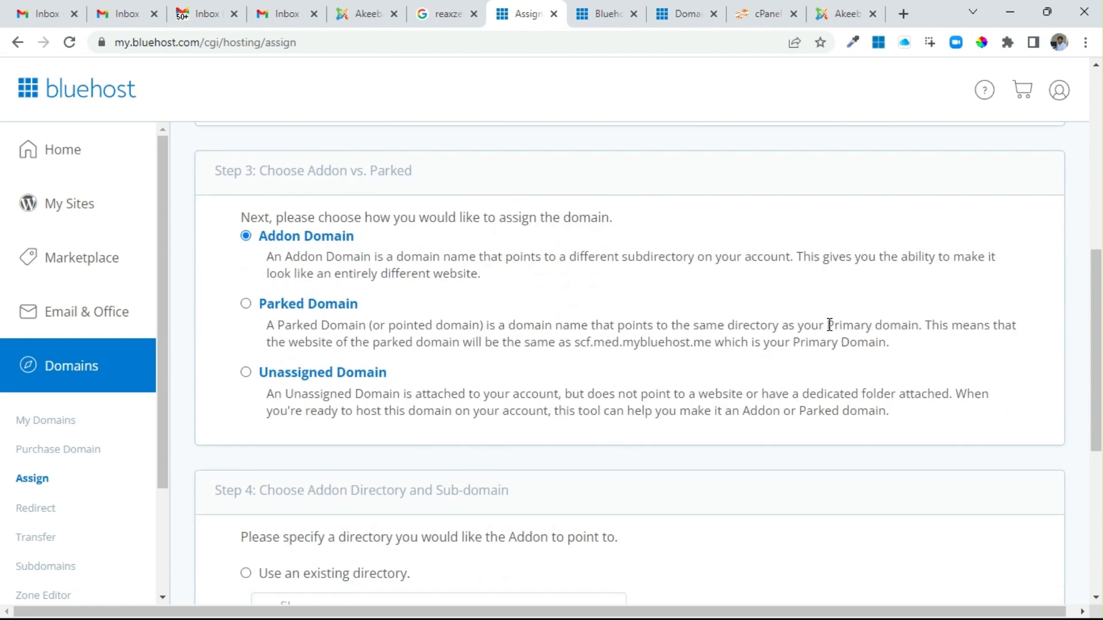
pyautogui.moveTo(829, 325); pyautogui.dragTo(920, 323)
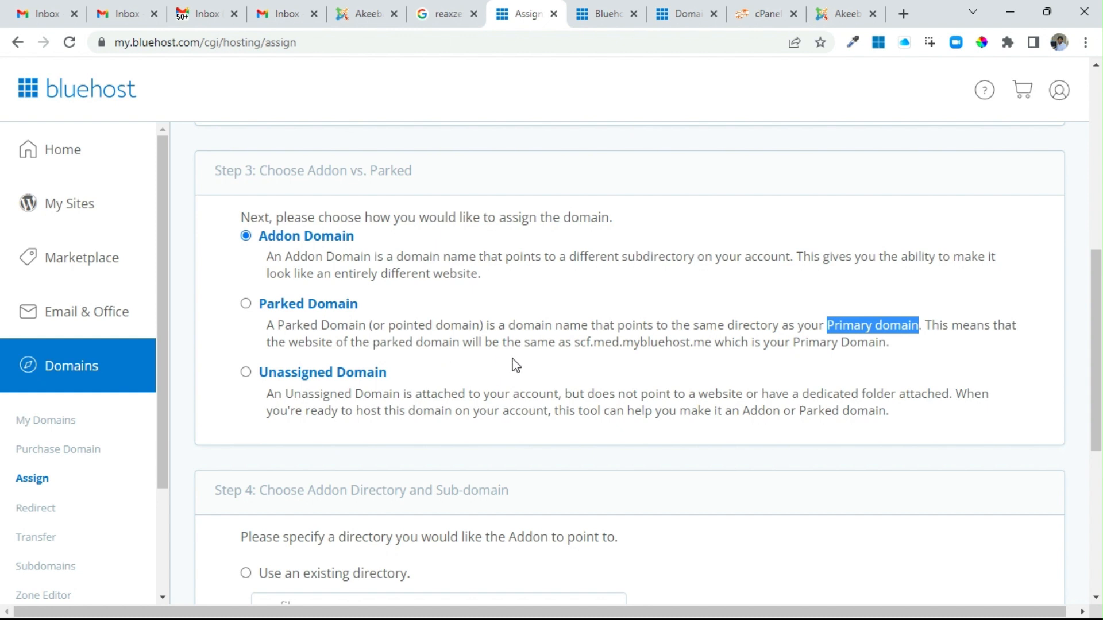
pyautogui.scroll(-1, 517, 365)
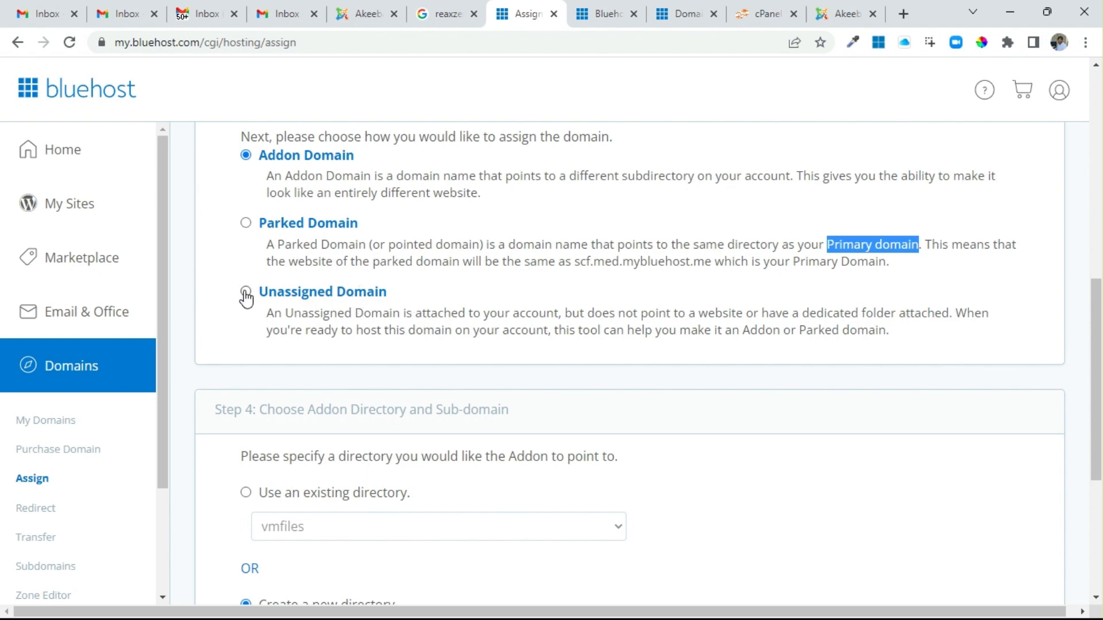
pyautogui.scroll(5, 448, 311)
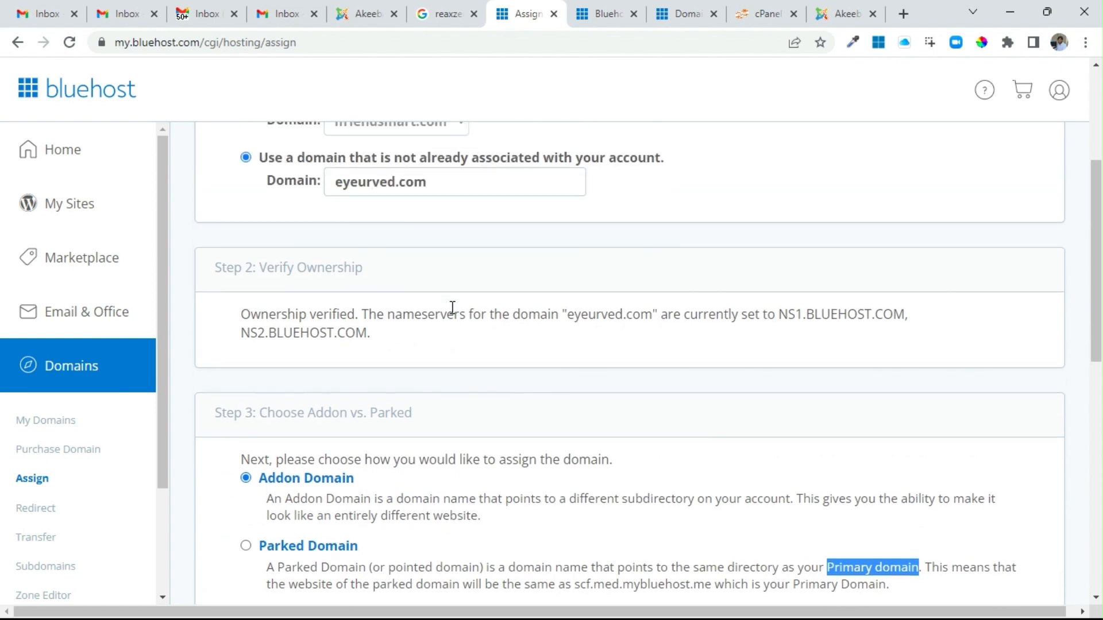
pyautogui.scroll(-5, 450, 308)
pyautogui.scroll(-1, 418, 333)
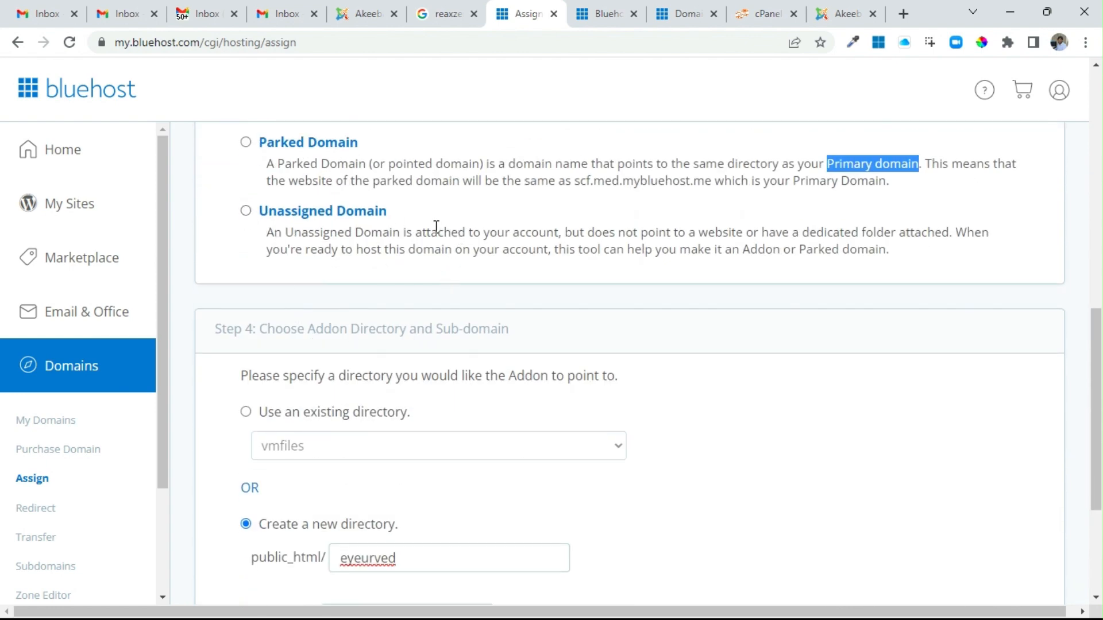
pyautogui.scroll(2, 379, 241)
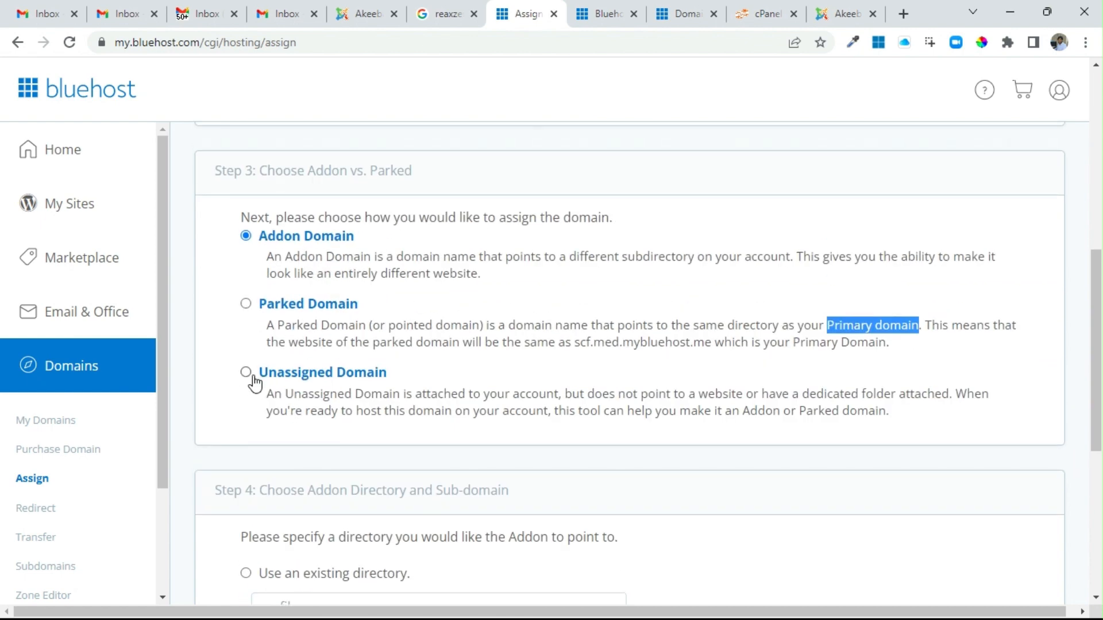
pyautogui.scroll(5, 556, 365)
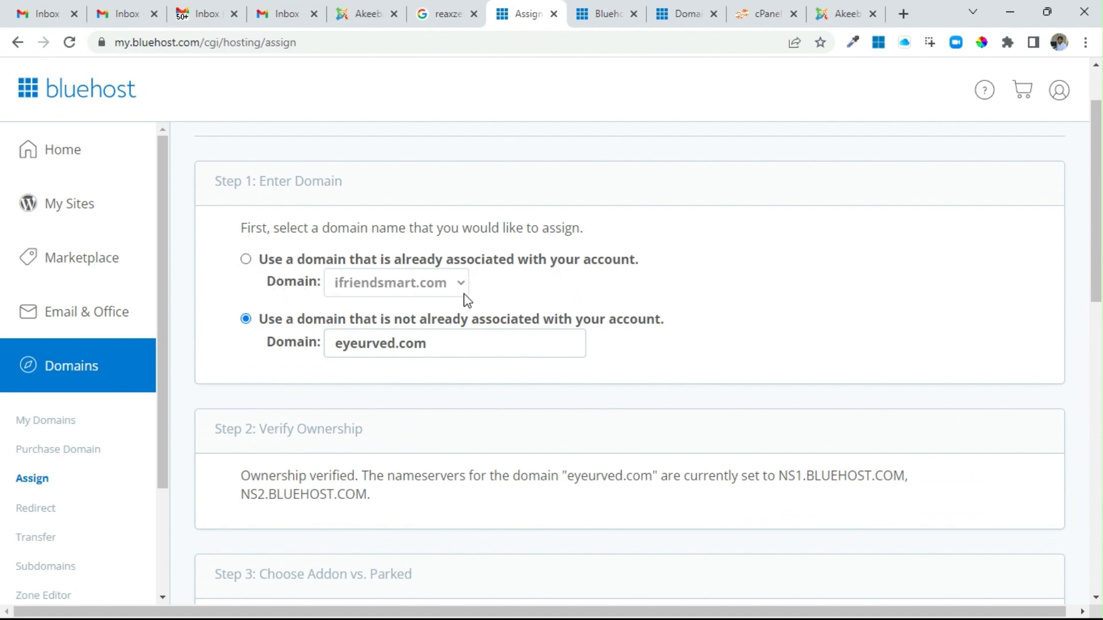
pyautogui.scroll(-10, 597, 312)
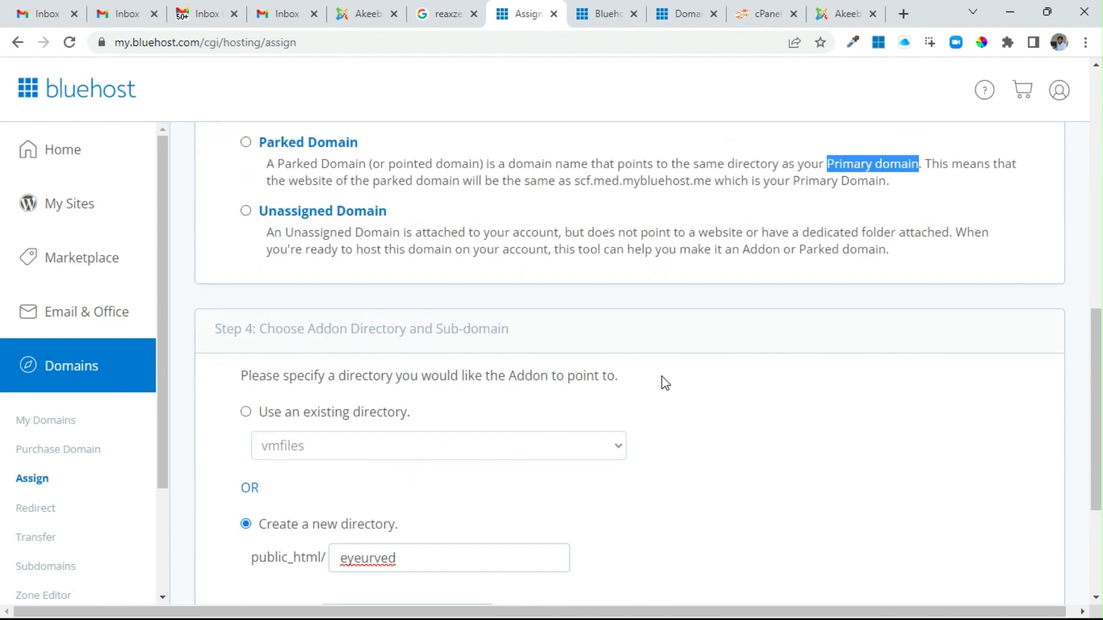
pyautogui.scroll(4, 660, 382)
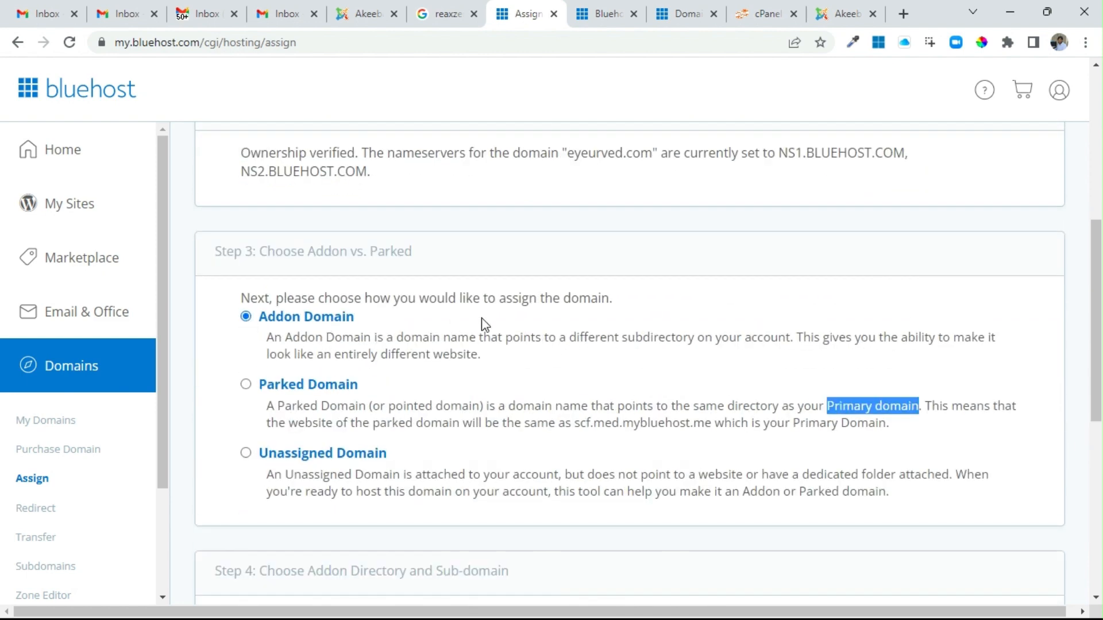
# Step: Choose to create a new directory for the addon domain, using public_html/eyeurved
pyautogui.scroll(-5, 485, 323)
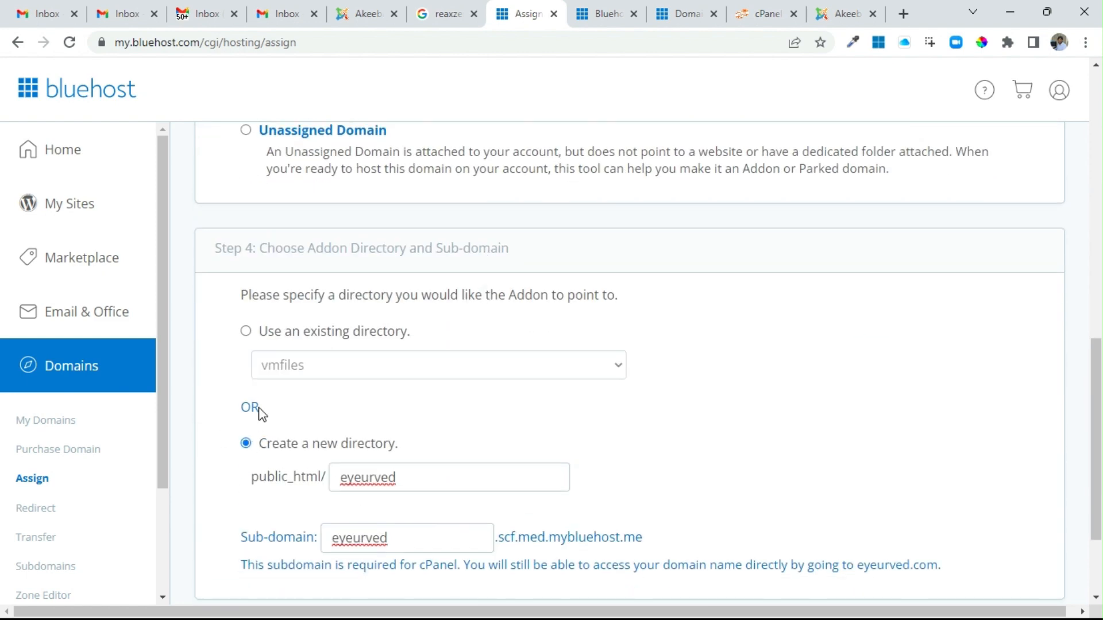
pyautogui.click(247, 339)
pyautogui.click(246, 444)
pyautogui.click(445, 481)
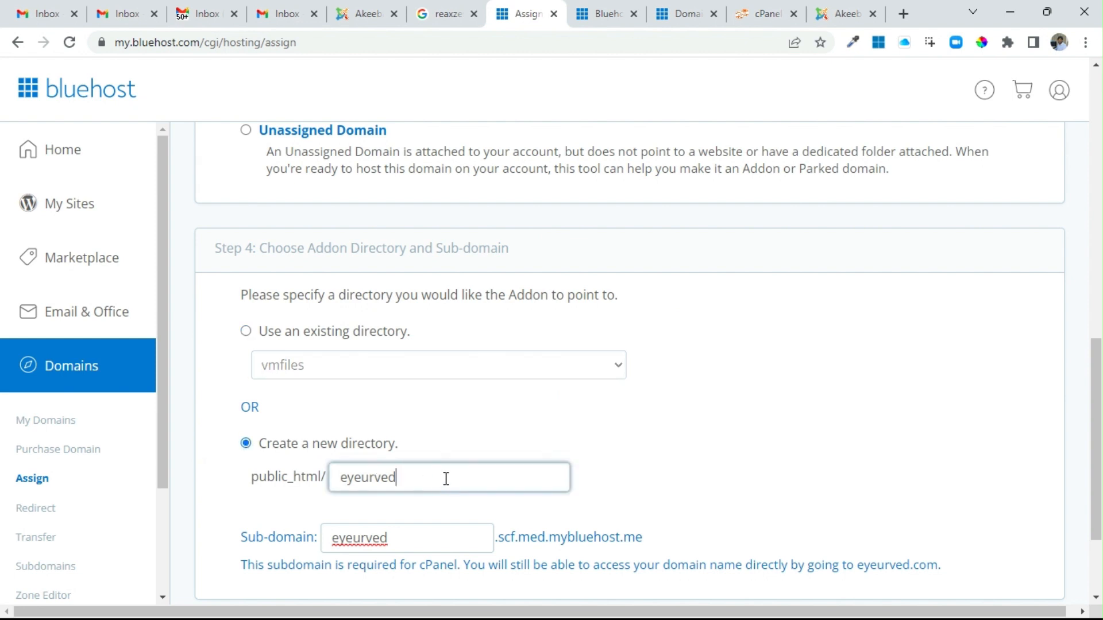
pyautogui.write('eyeurved.com')
pyautogui.write('www.')
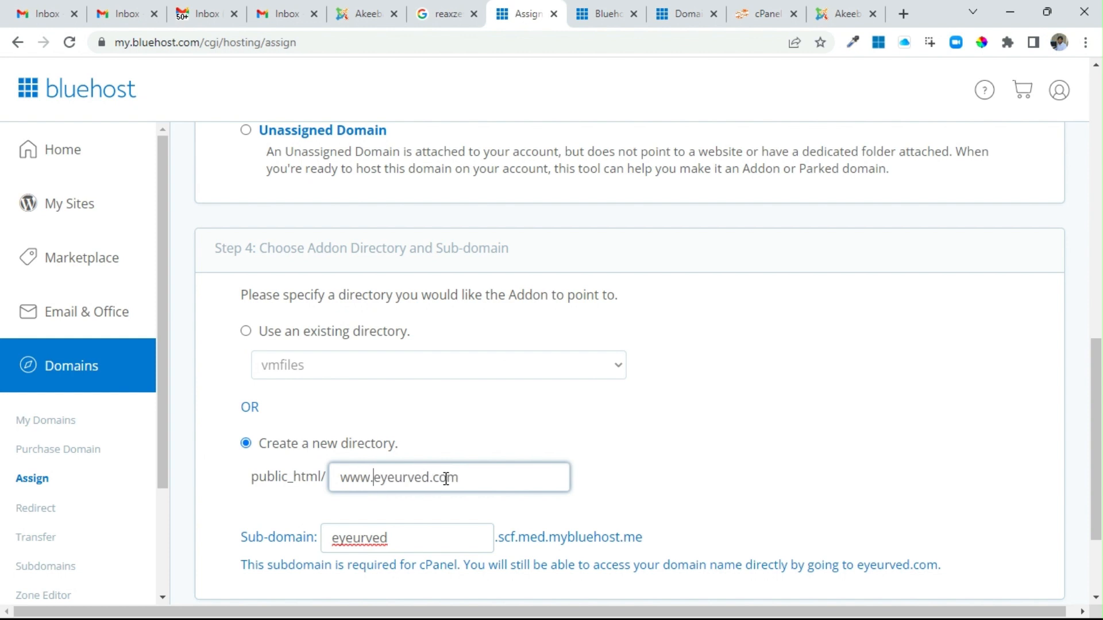
pyautogui.press('Tab')
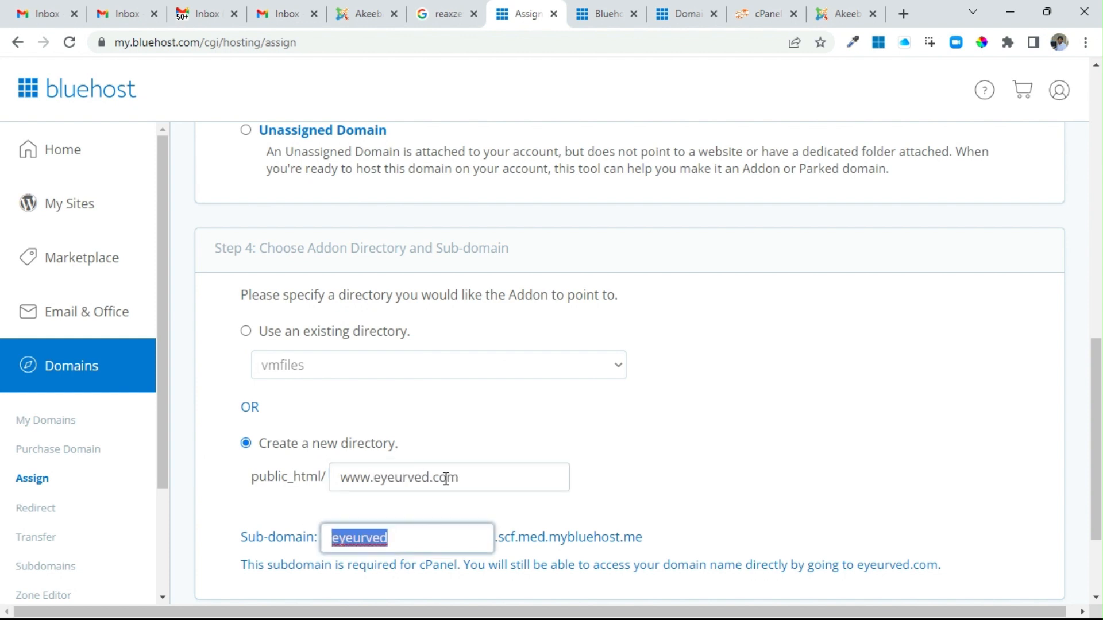
pyautogui.click(646, 436)
pyautogui.scroll(-2, 647, 428)
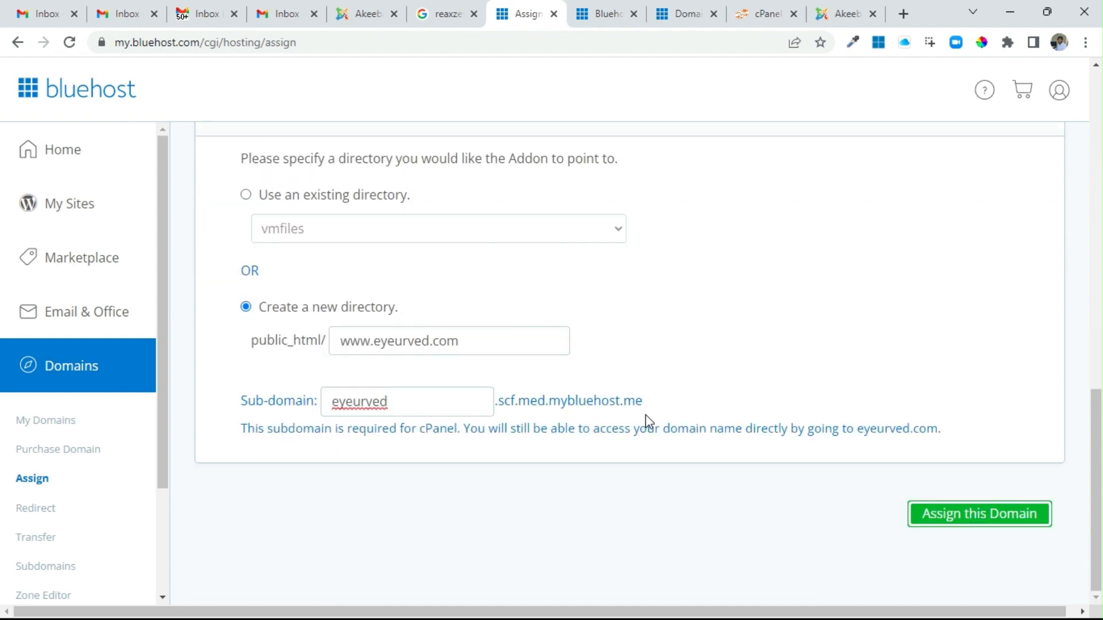
pyautogui.click(246, 307)
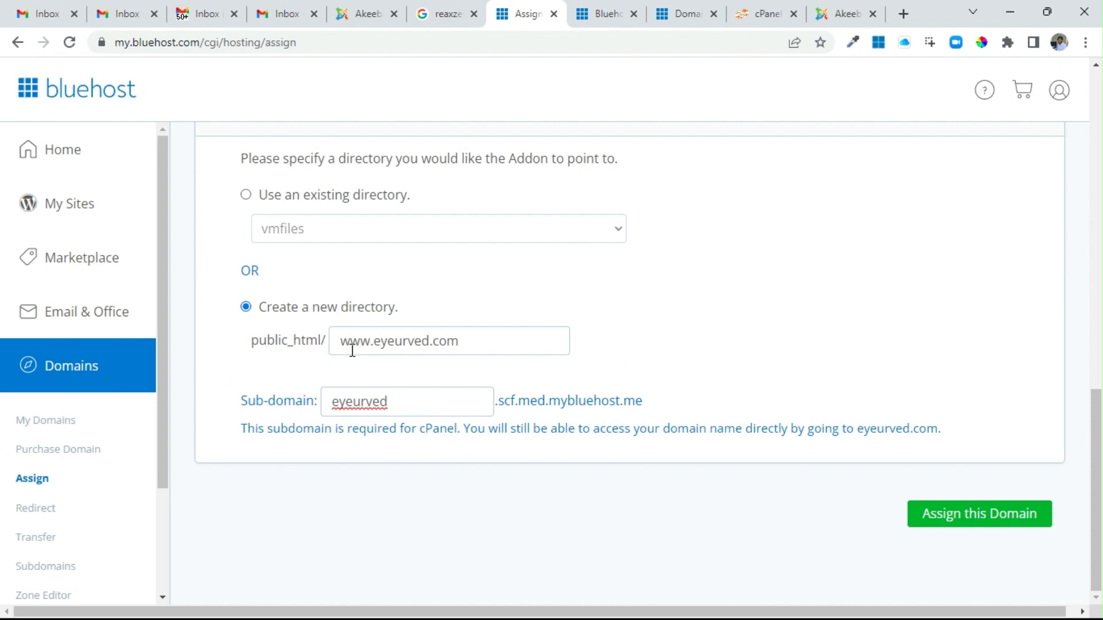
pyautogui.moveTo(342, 342); pyautogui.dragTo(502, 343)
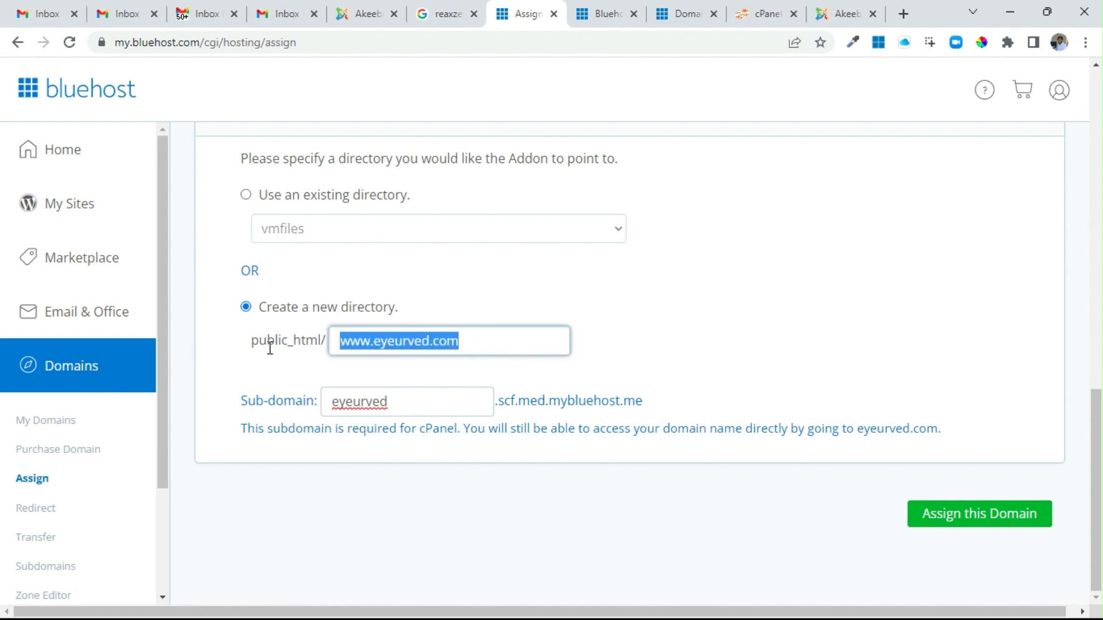
pyautogui.click(669, 365)
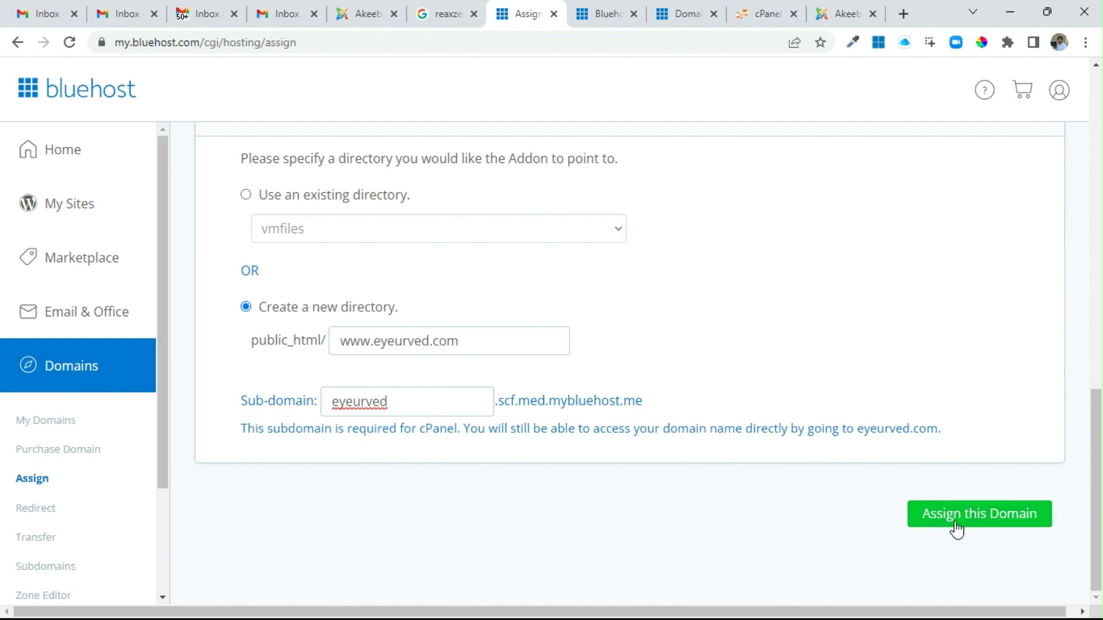
# Step: Submit the assignment of eyeurved.com as an addon domain
pyautogui.click(993, 523)
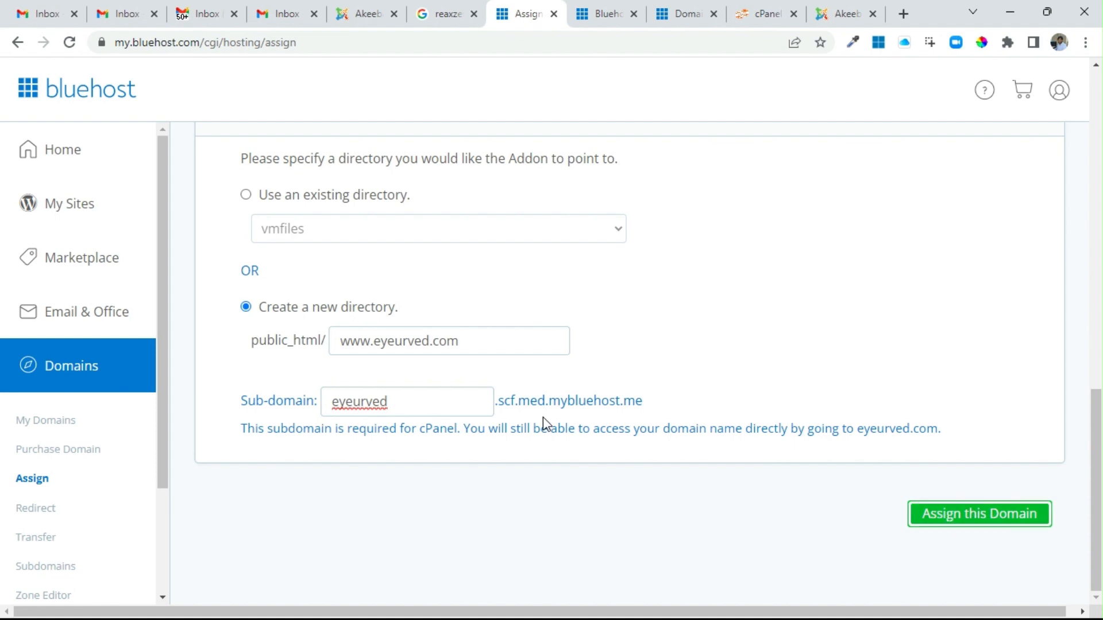
pyautogui.scroll(10, 631, 362)
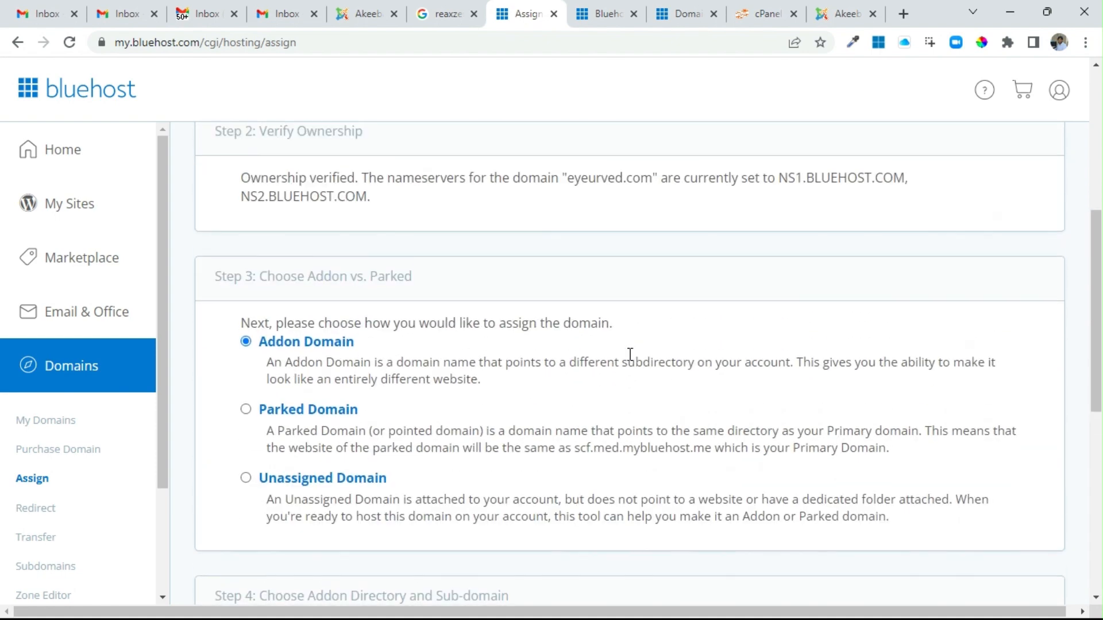
pyautogui.scroll(2, 631, 355)
pyautogui.scroll(-12, 631, 355)
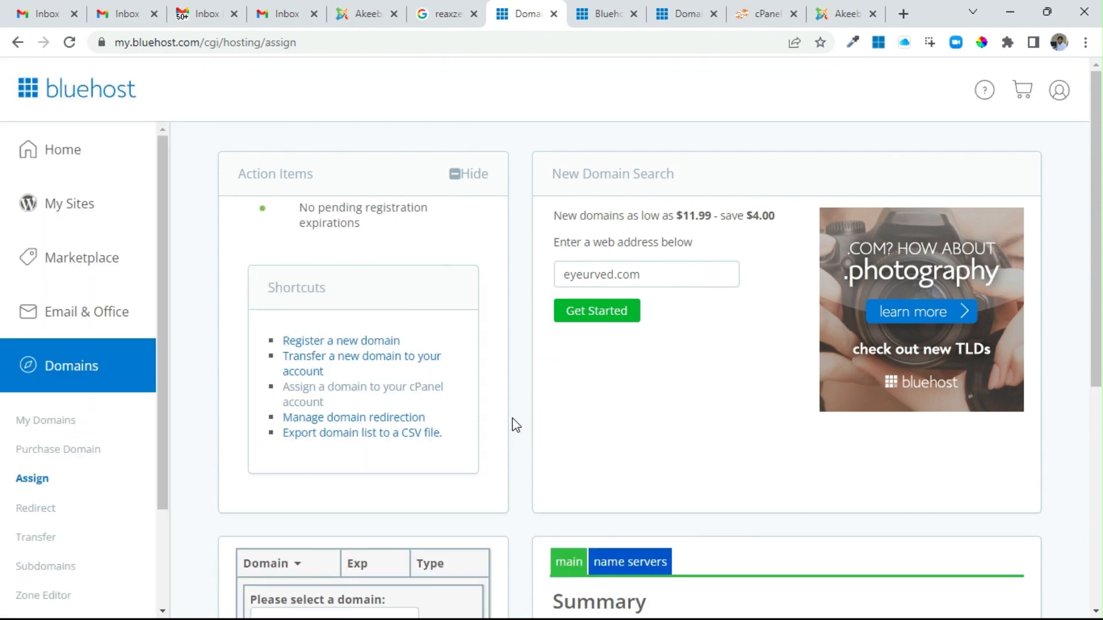
# Step: Select eyeurved.com in the account's domain list and review its registrar, addon directory and hosting details
pyautogui.scroll(-5, 512, 418)
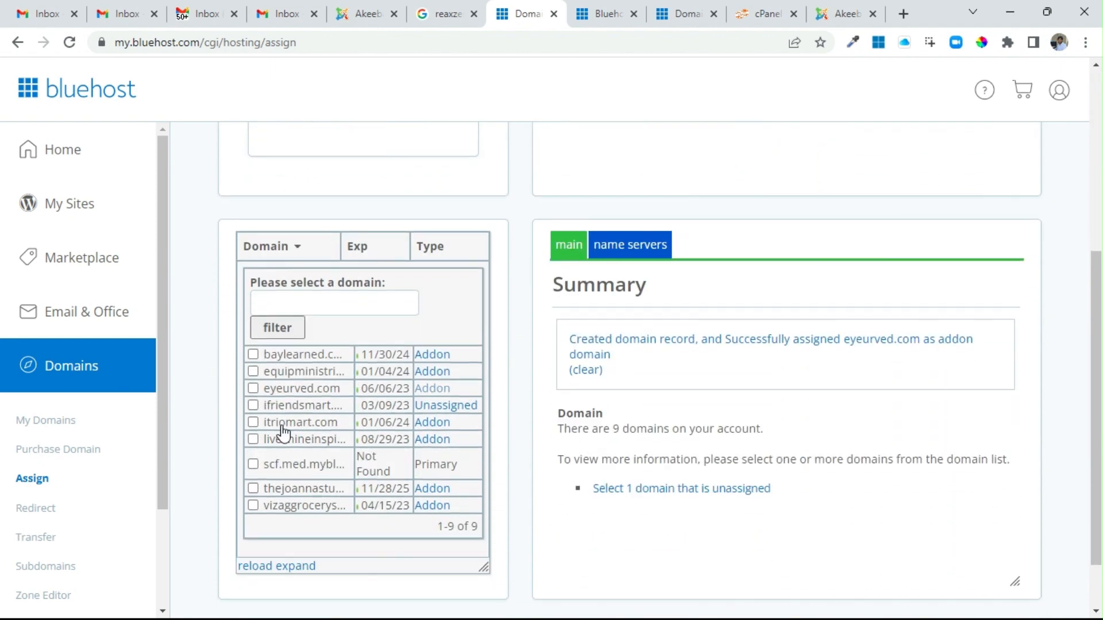
pyautogui.click(299, 389)
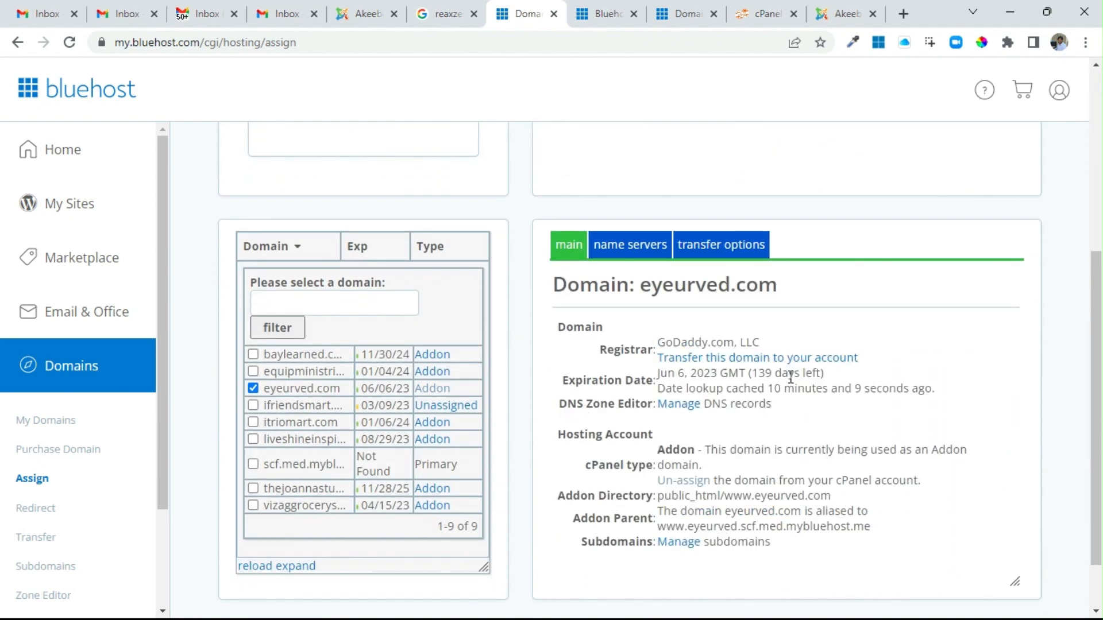
pyautogui.scroll(-1, 679, 458)
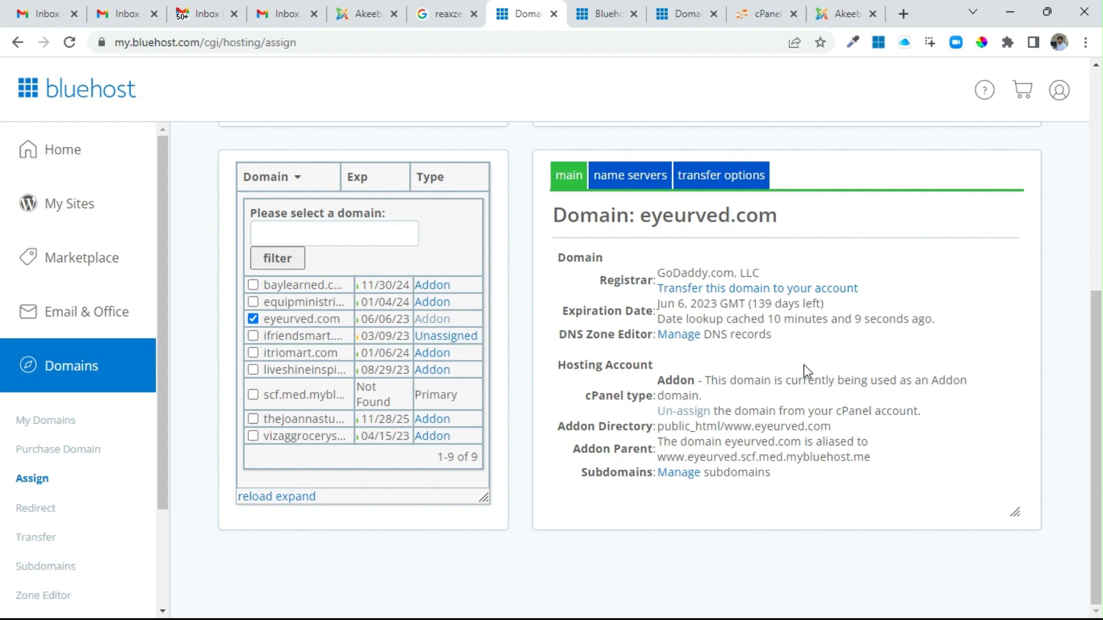
# Step: Open the cPanel File Manager from the hosting account's advanced settings
pyautogui.scroll(-2, 57, 586)
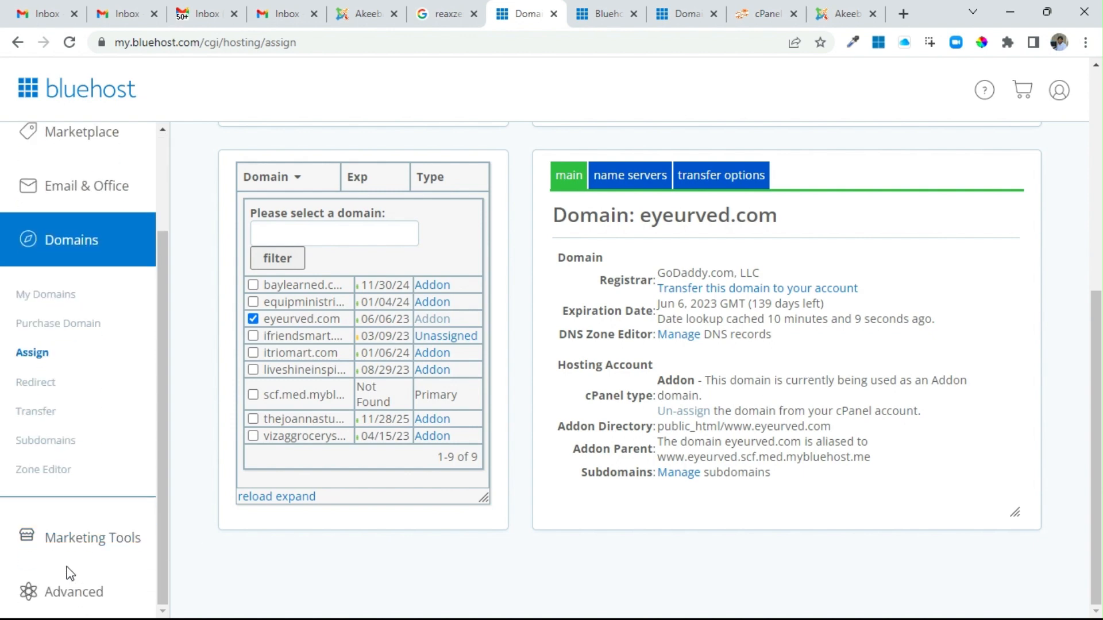
pyautogui.click(68, 600)
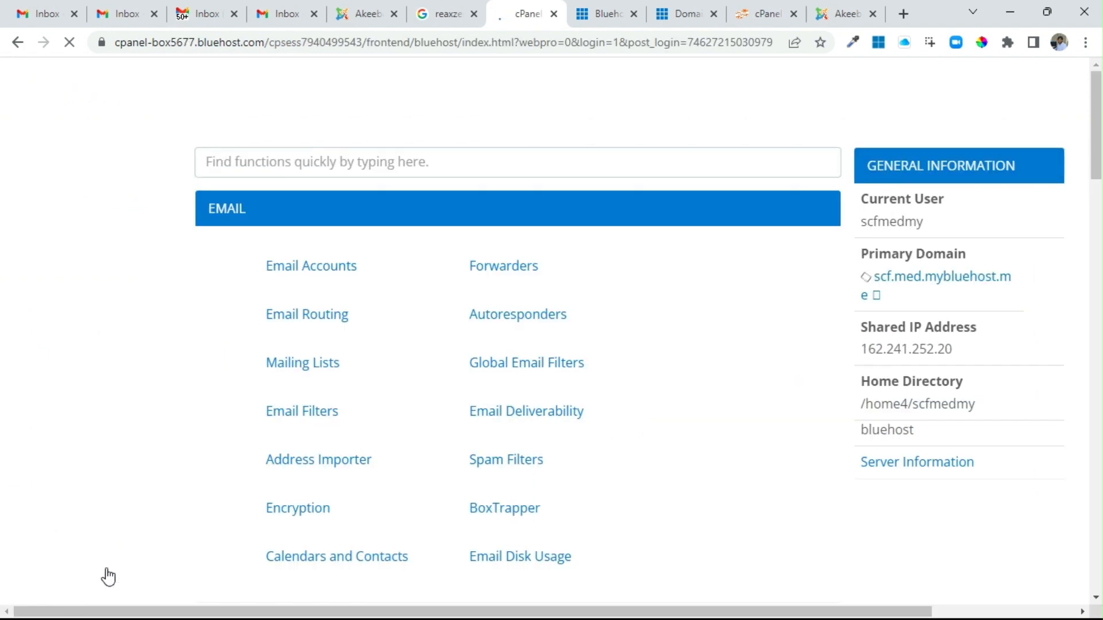
pyautogui.scroll(-7, 364, 359)
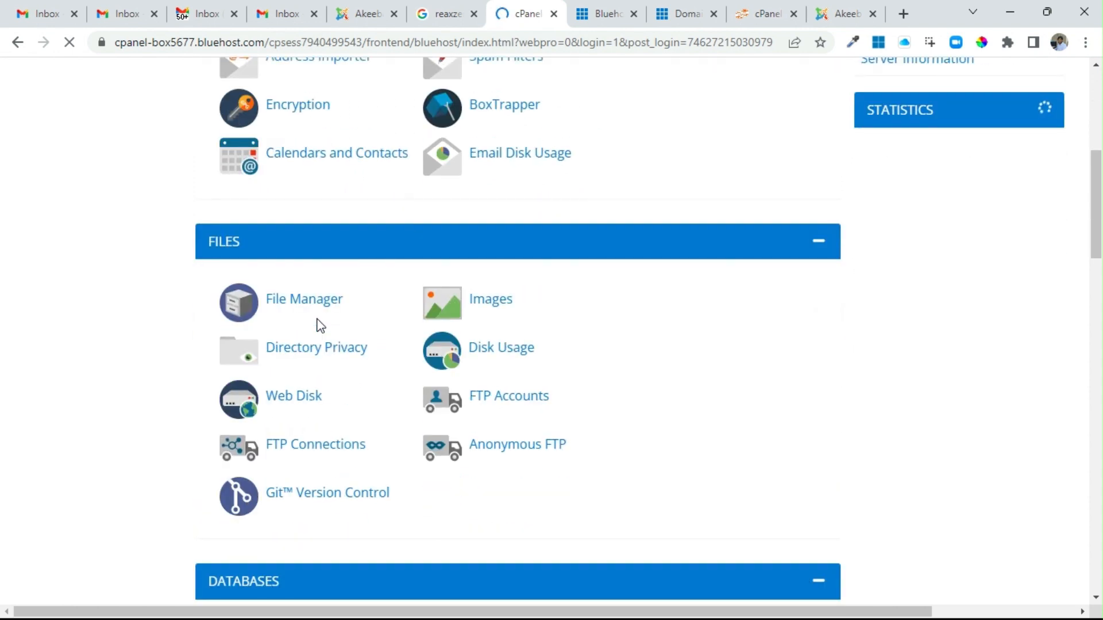
pyautogui.click(312, 302)
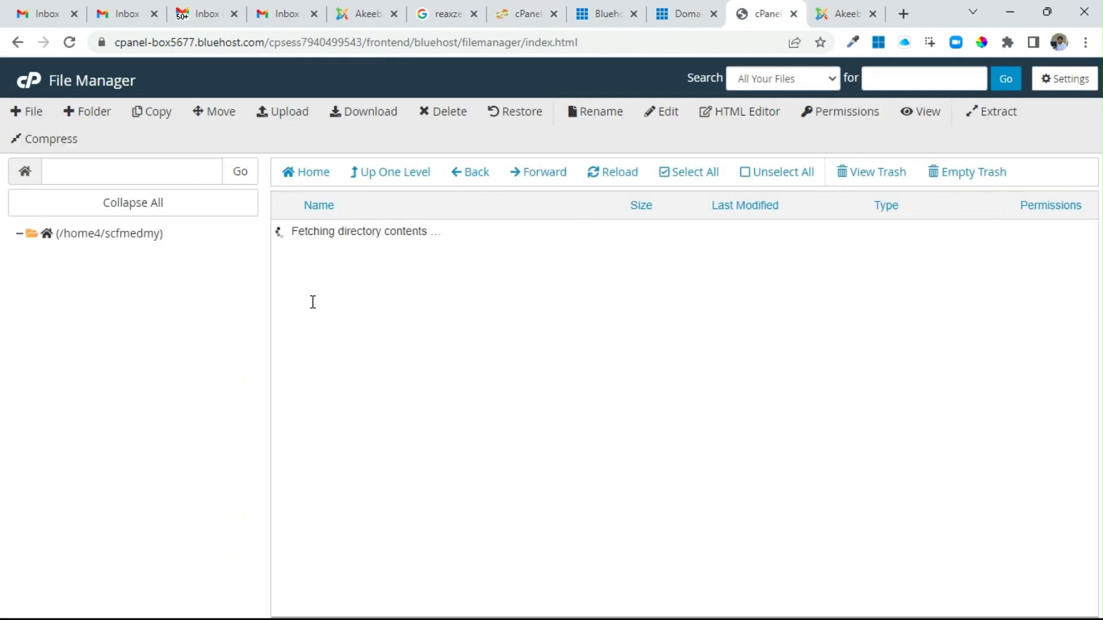
pyautogui.scroll(-1, 115, 448)
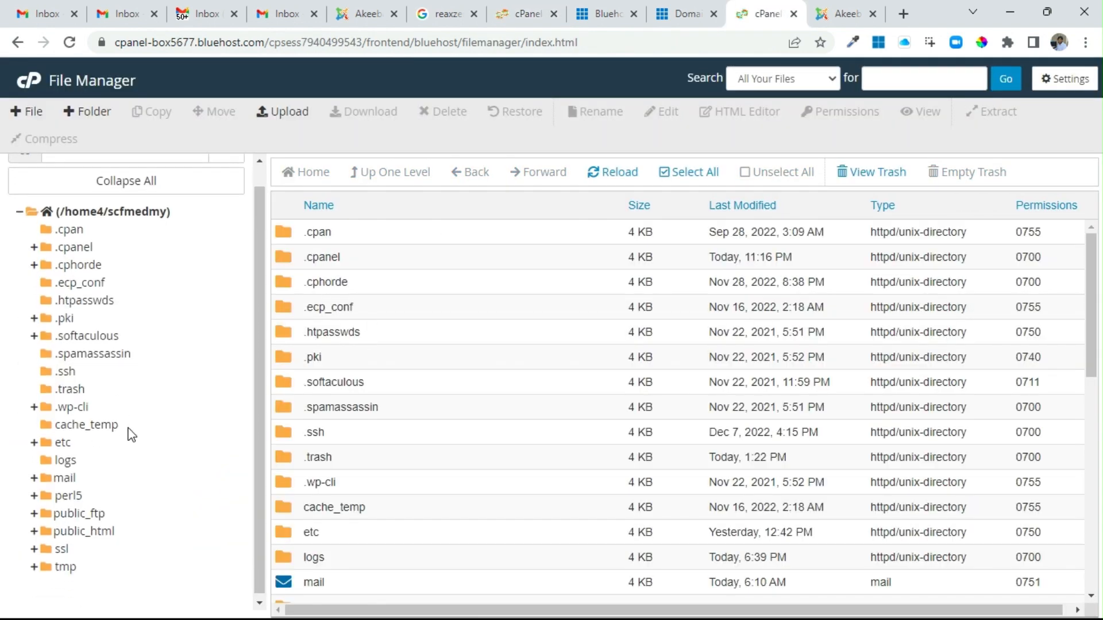
pyautogui.click(104, 527)
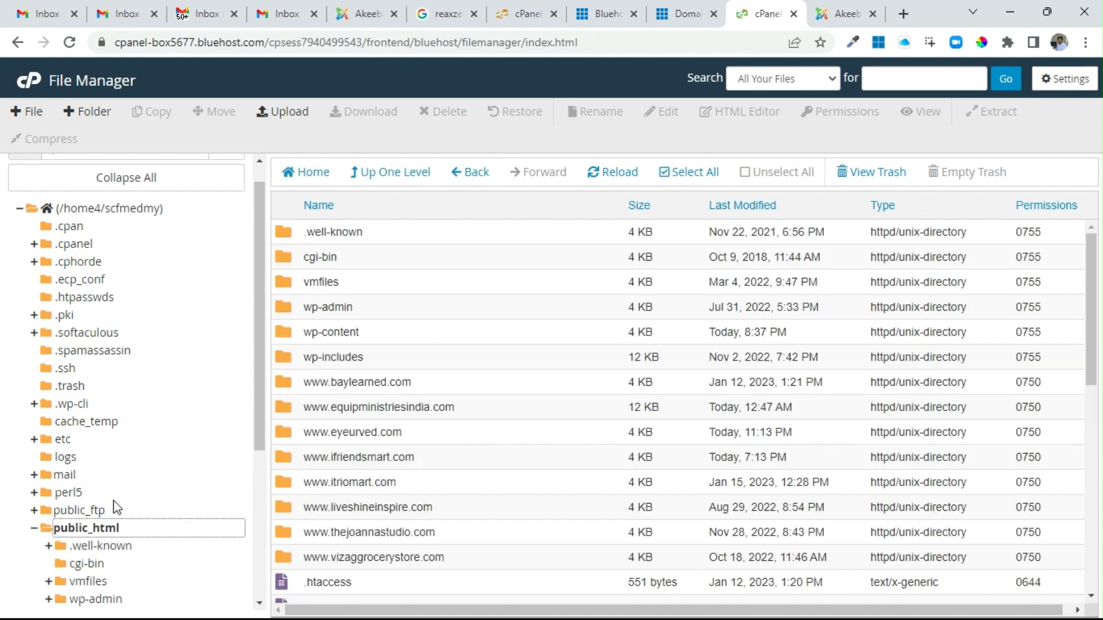
pyautogui.scroll(-4, 112, 505)
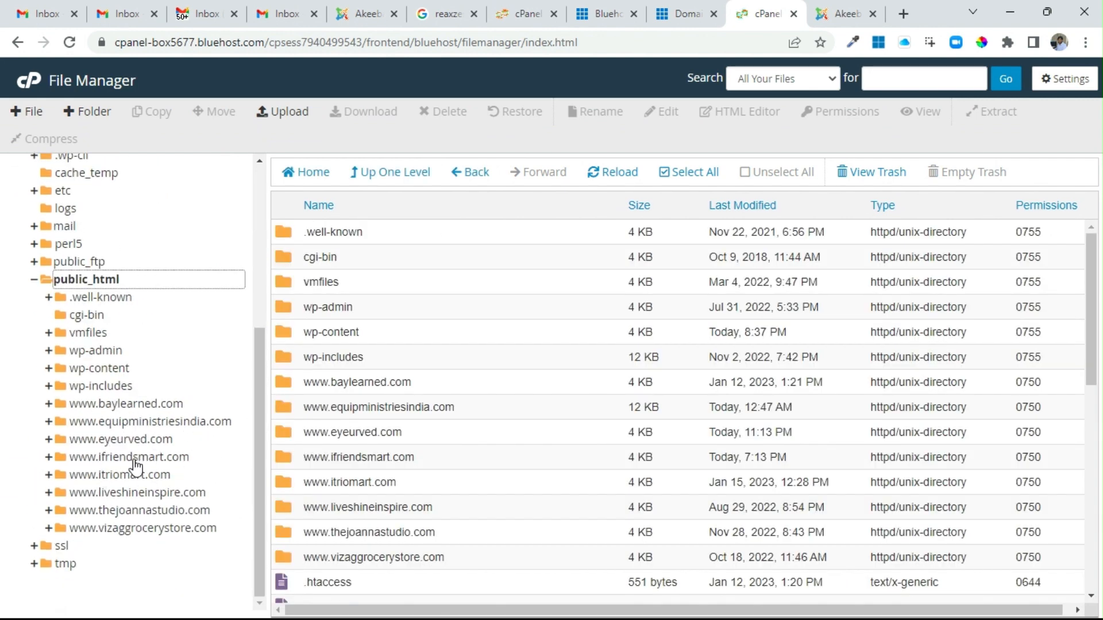
pyautogui.click(115, 440)
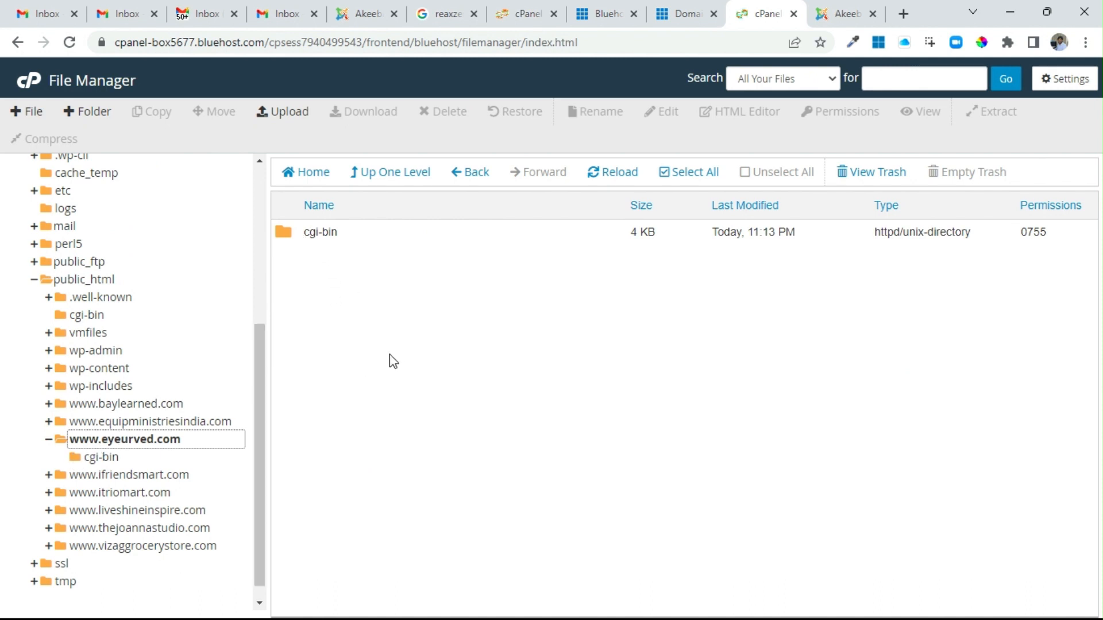
# Step: Load eyeurved.com in a new browser tab to check the live site
pyautogui.click(903, 15)
pyautogui.write('eye')
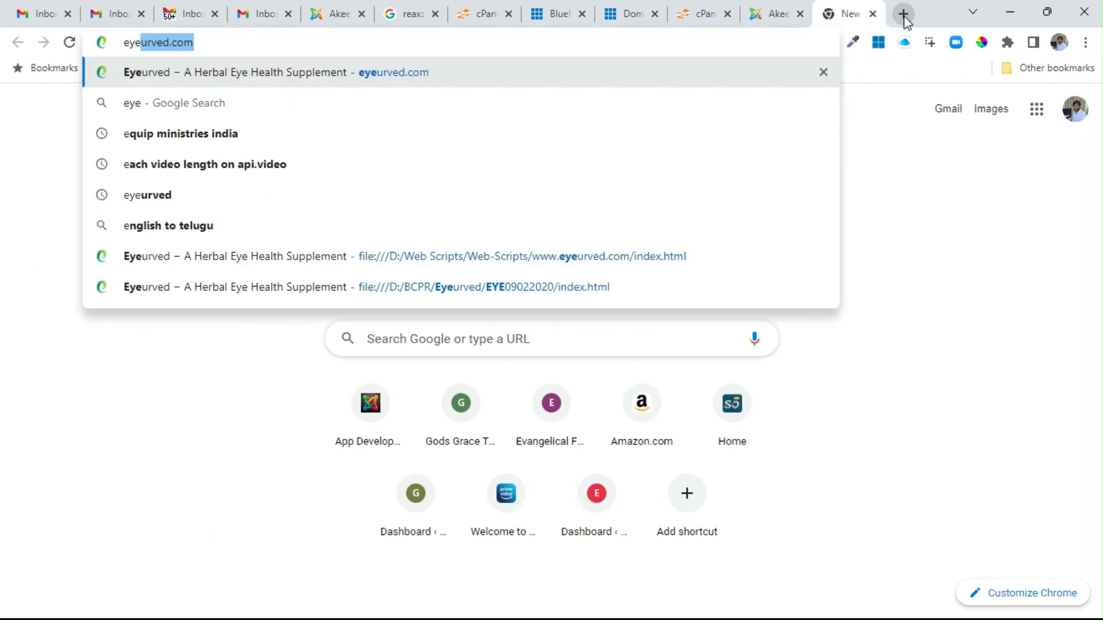
pyautogui.press('Right')
pyautogui.press('Return')
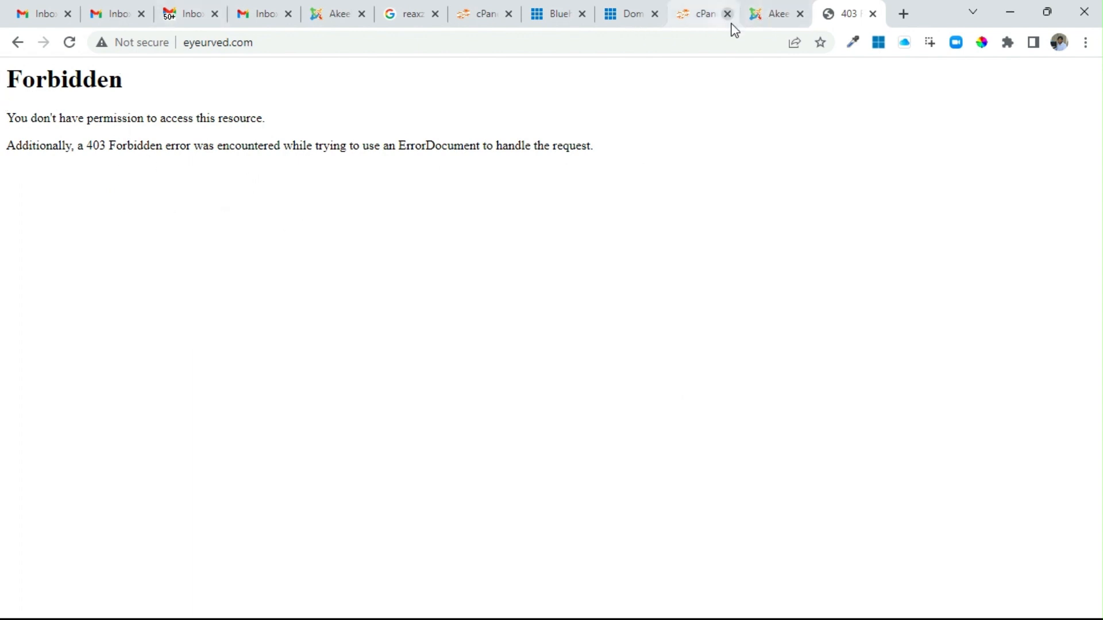
pyautogui.click(479, 21)
pyautogui.click(542, 17)
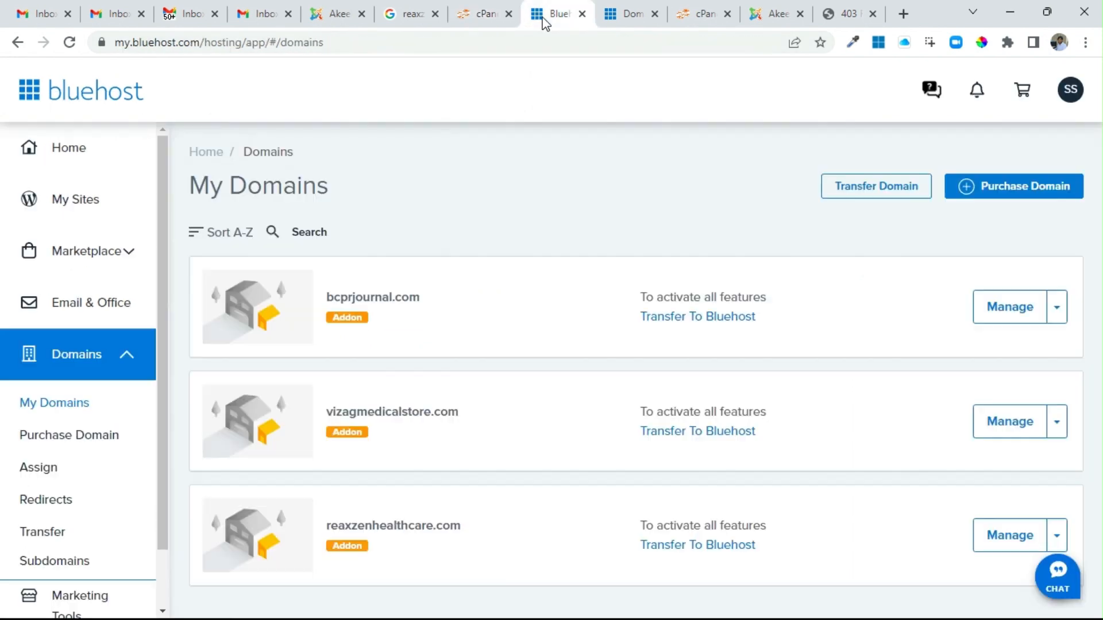
pyautogui.click(630, 22)
pyautogui.click(702, 17)
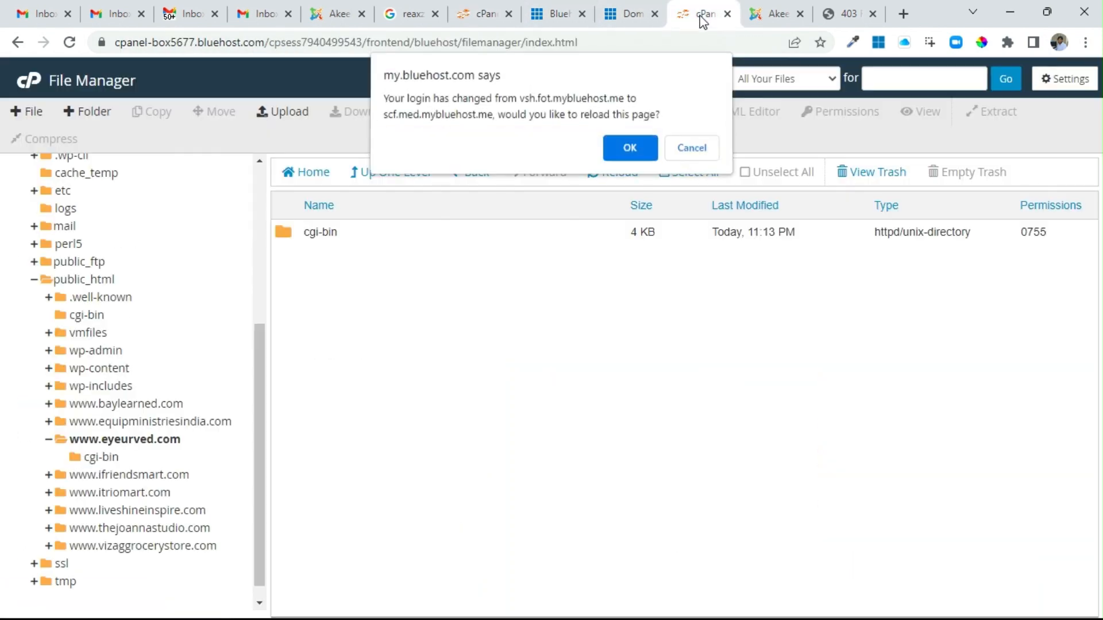
pyautogui.click(126, 440)
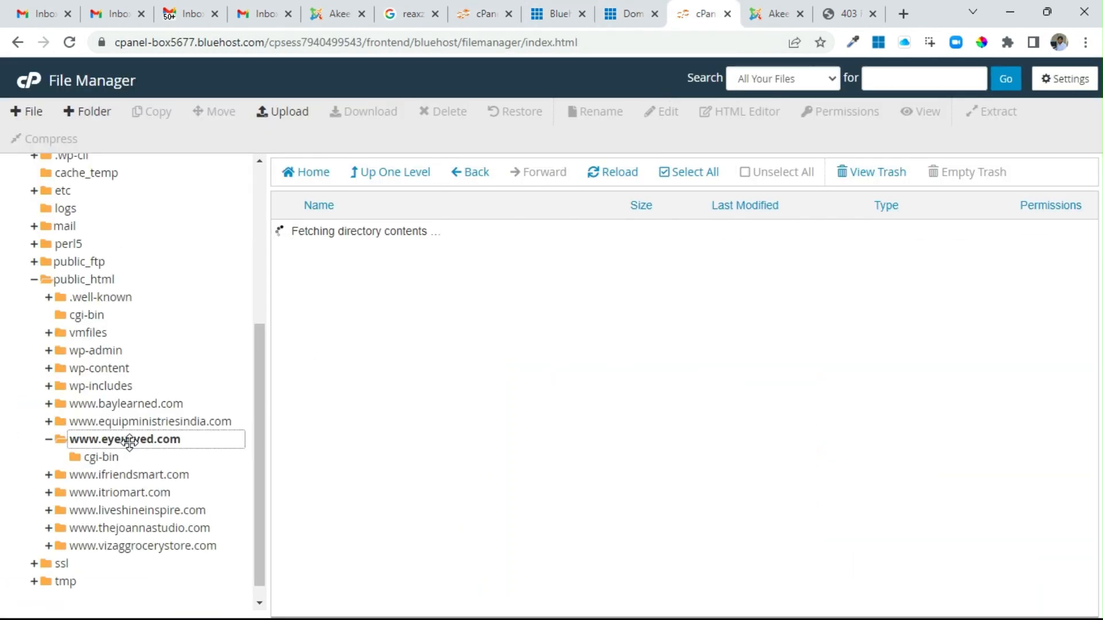
pyautogui.click(287, 111)
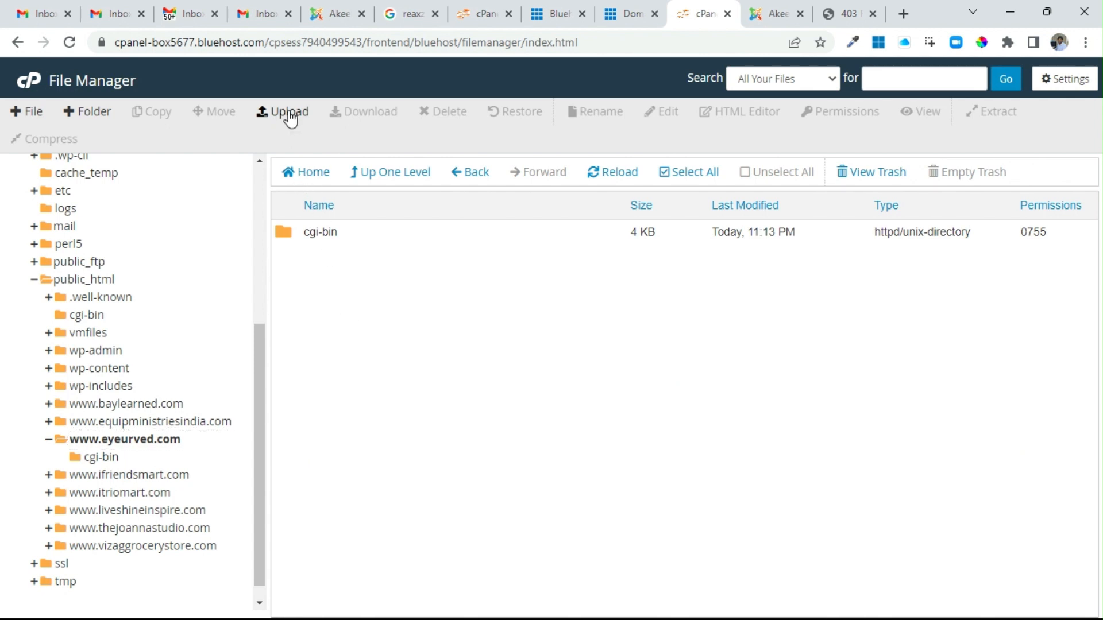
pyautogui.click(555, 340)
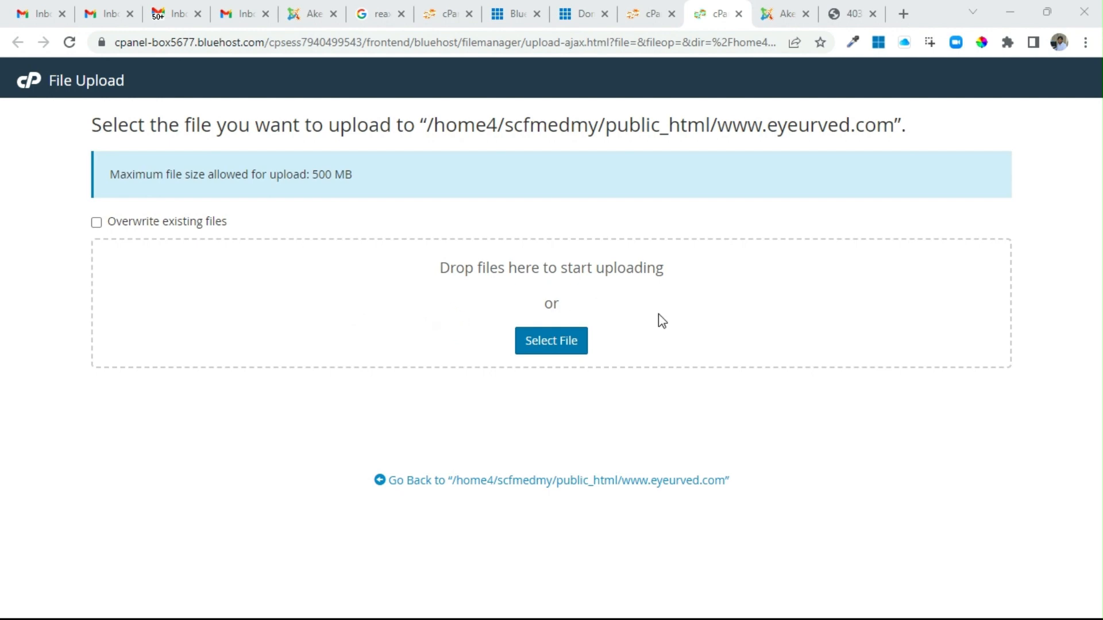
pyautogui.doubleClick(560, 258)
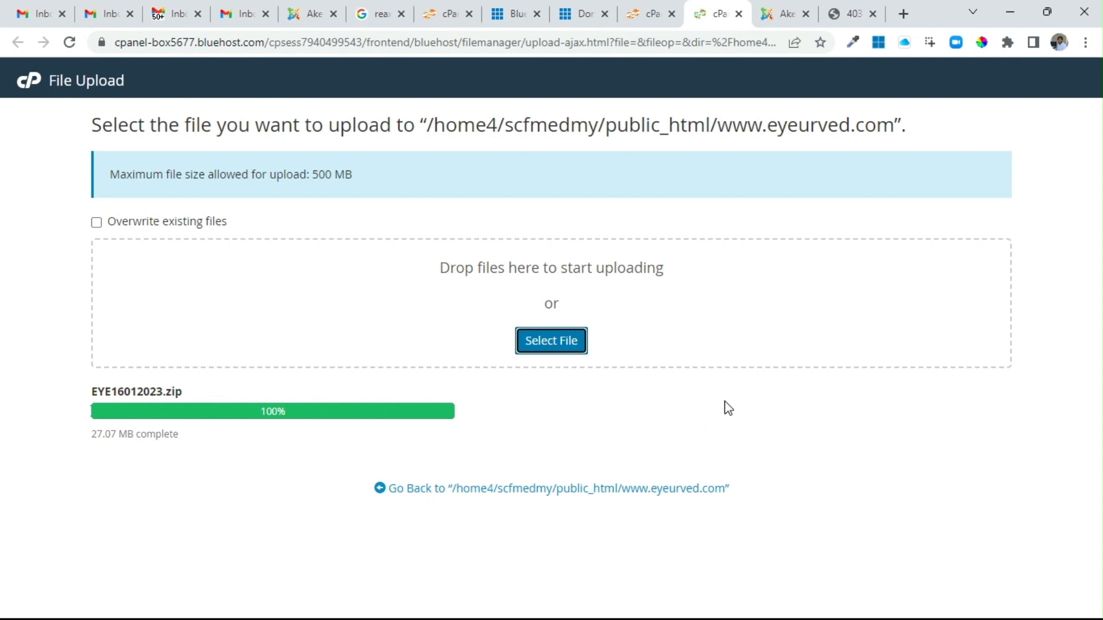
pyautogui.click(601, 490)
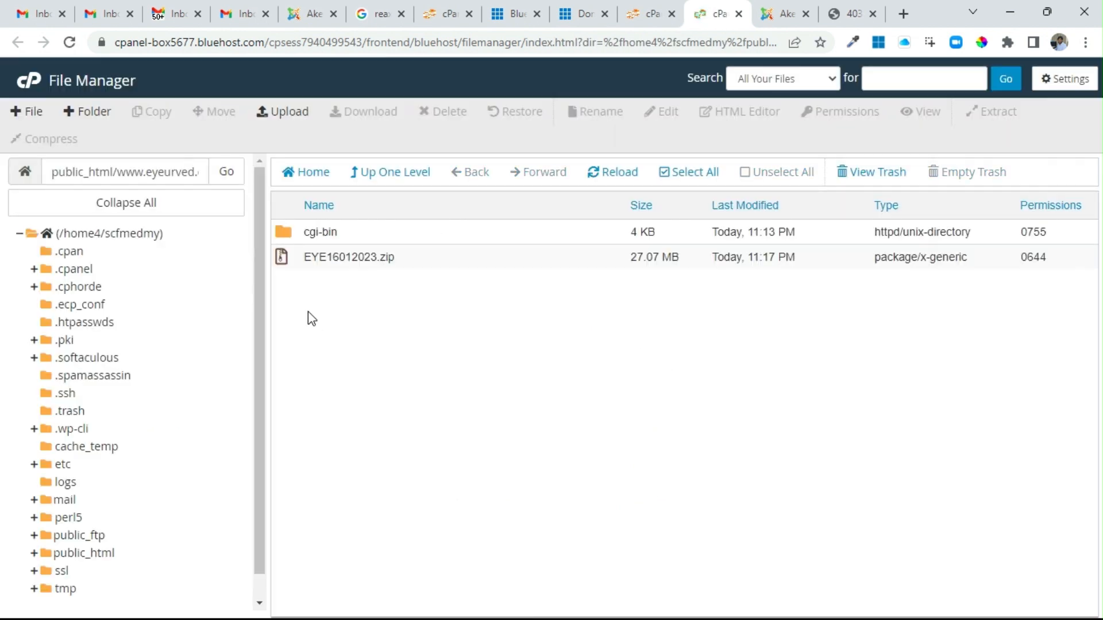
pyautogui.click(283, 259)
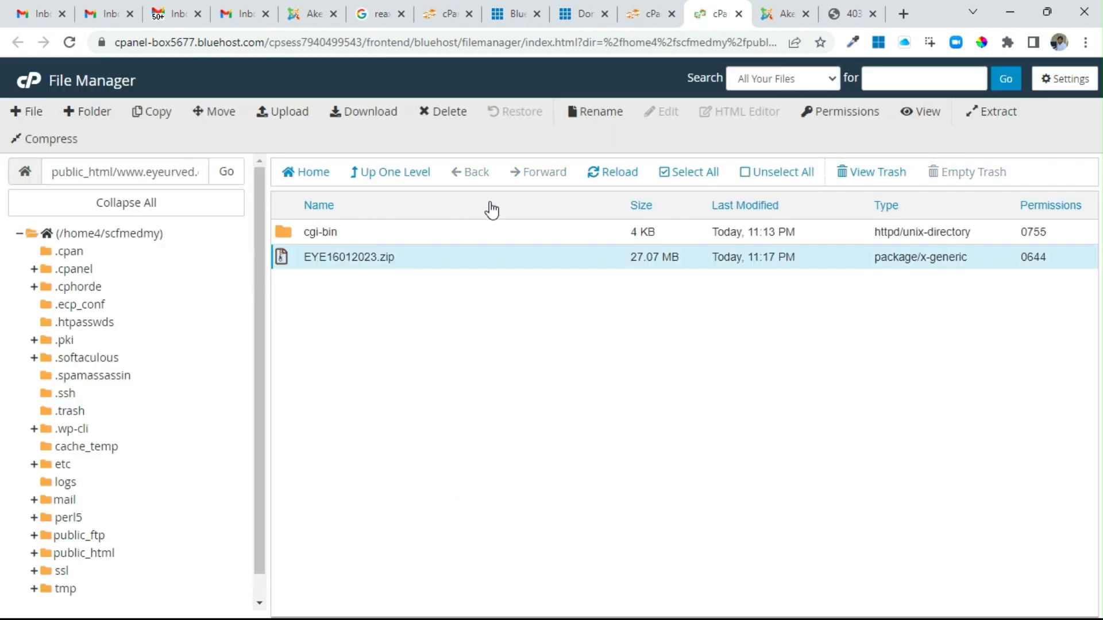
pyautogui.click(1005, 117)
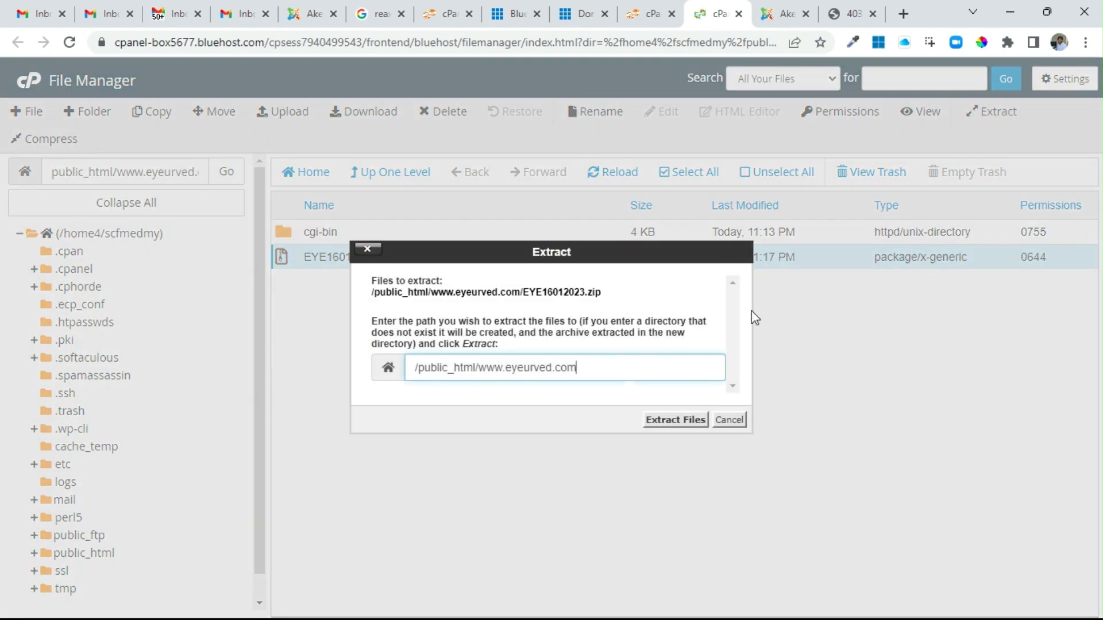
pyautogui.click(688, 425)
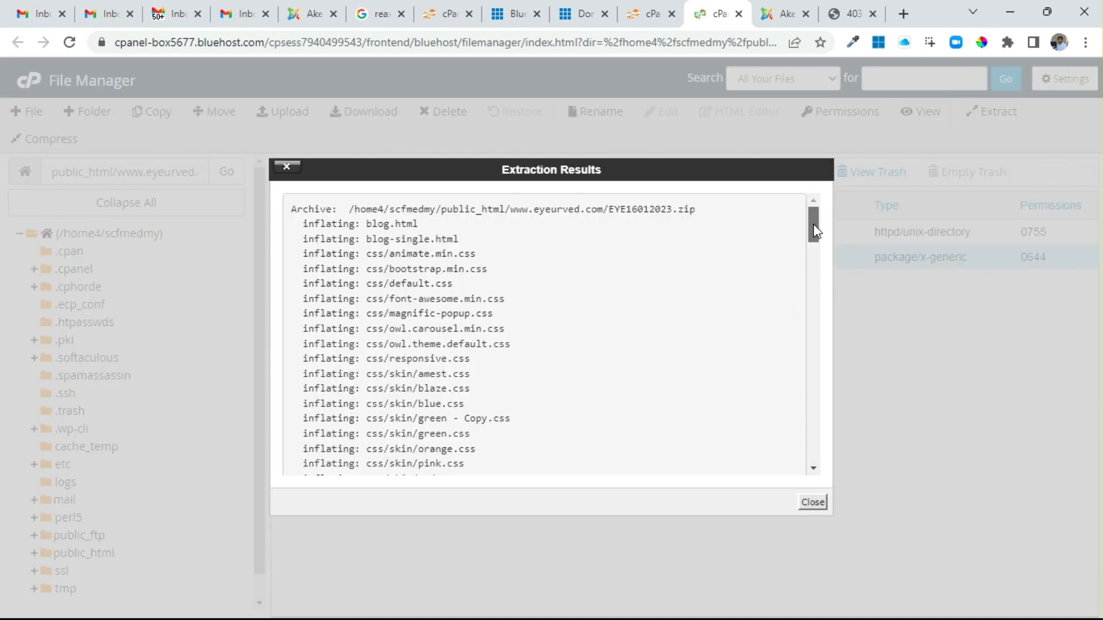
pyautogui.moveTo(813, 224); pyautogui.dragTo(807, 478)
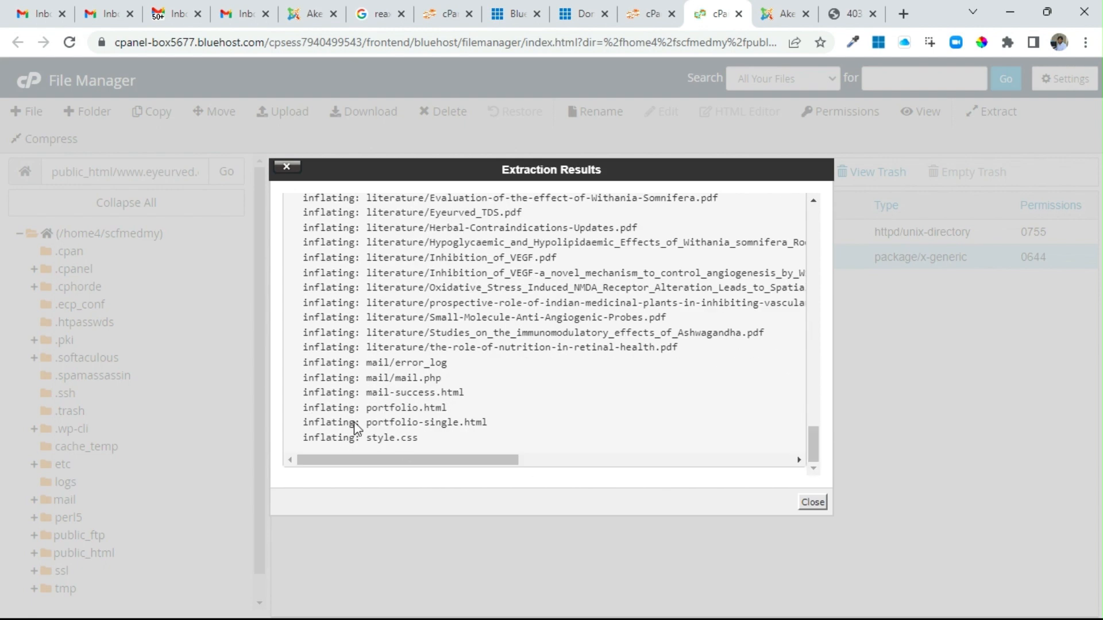
pyautogui.click(810, 505)
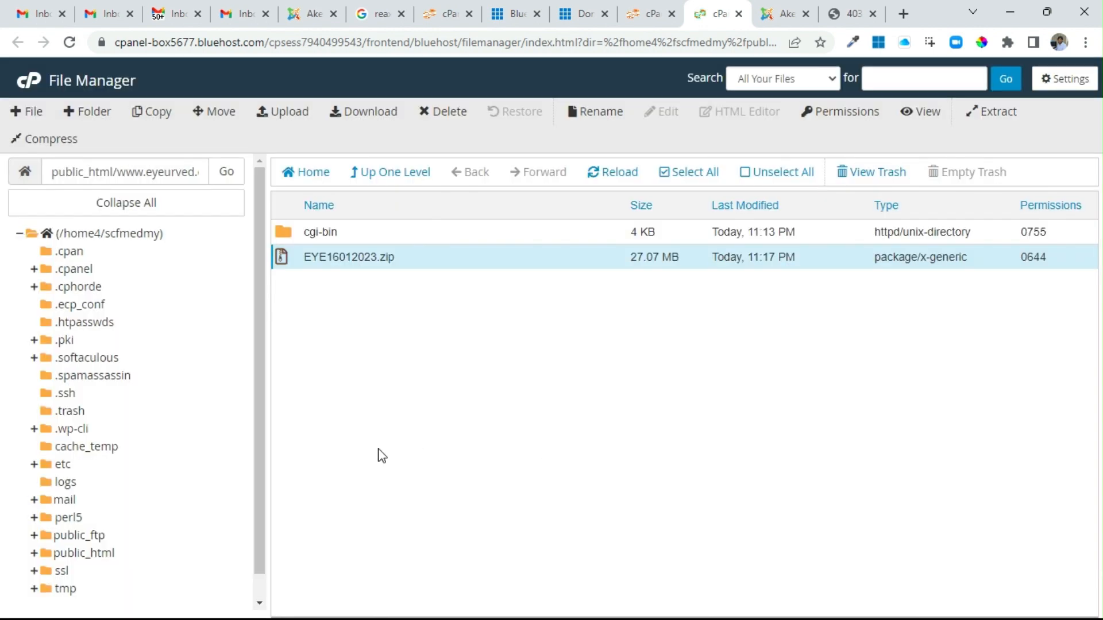
pyautogui.click(636, 176)
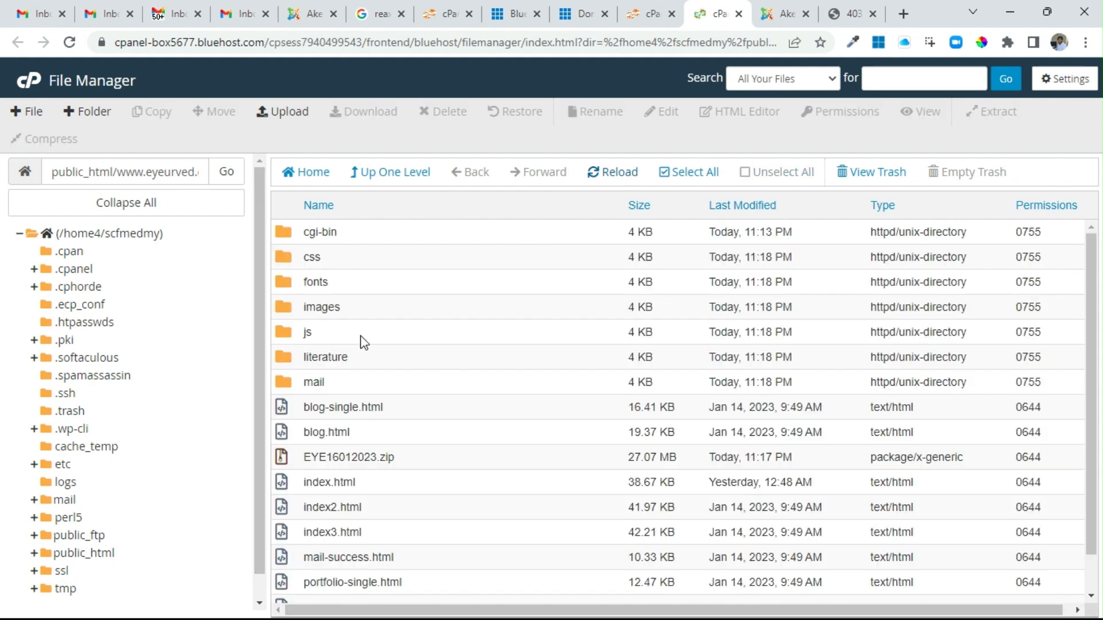
pyautogui.scroll(-1, 402, 328)
pyautogui.scroll(1, 385, 425)
pyautogui.click(845, 13)
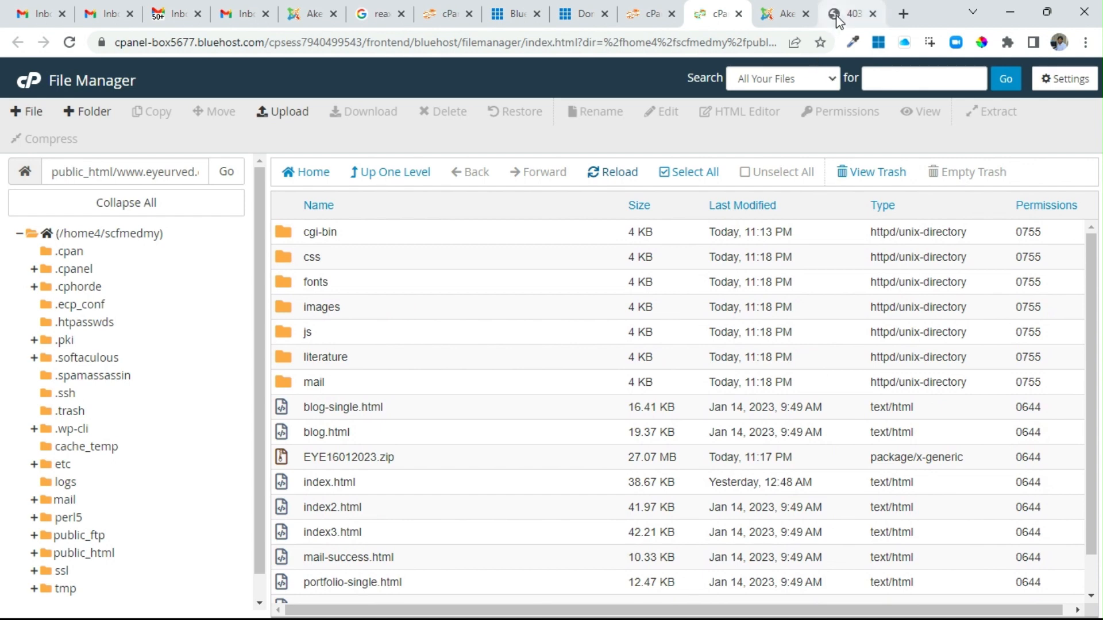
pyautogui.click(68, 46)
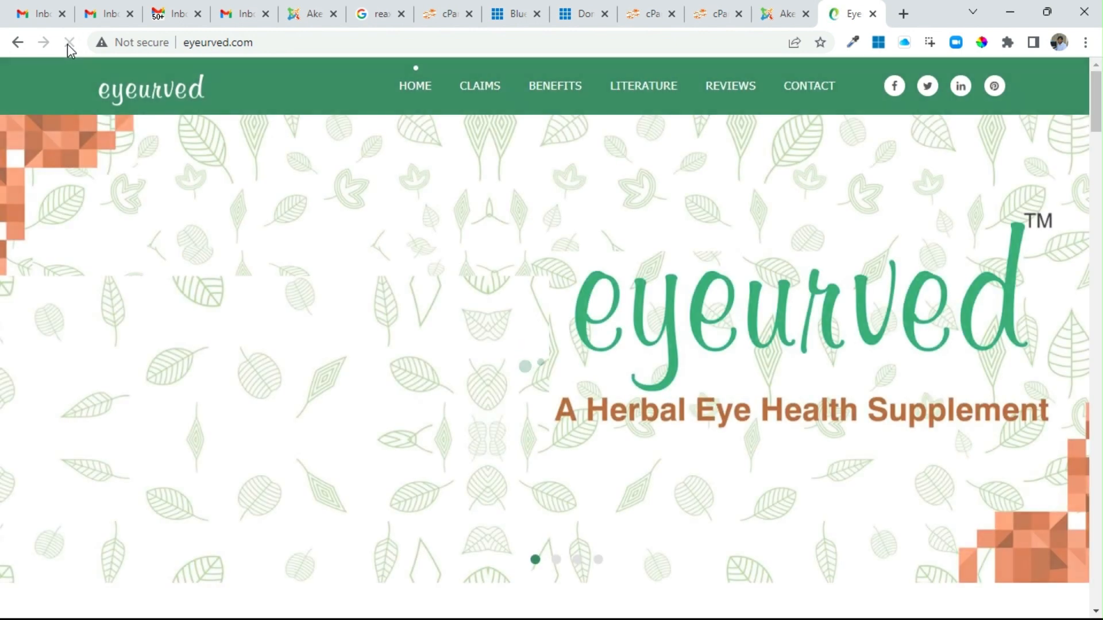
# Step: Review the whole eyeurved.com home page from the banner down to the footer and return to its beginning
pyautogui.scroll(-10, 453, 296)
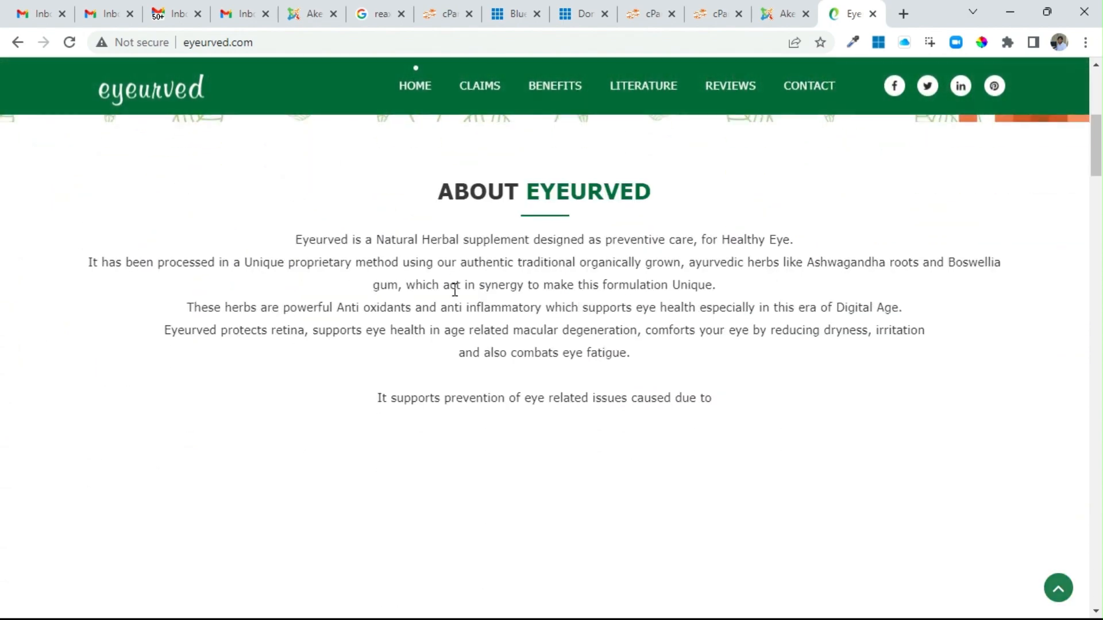
pyautogui.scroll(-15, 453, 288)
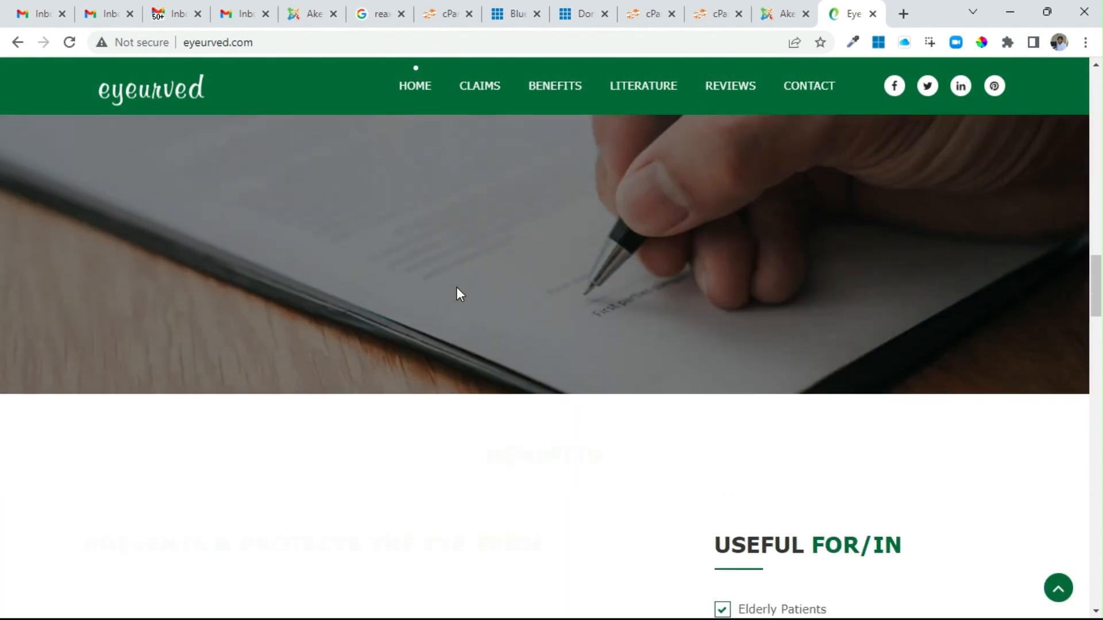
pyautogui.scroll(-15, 459, 292)
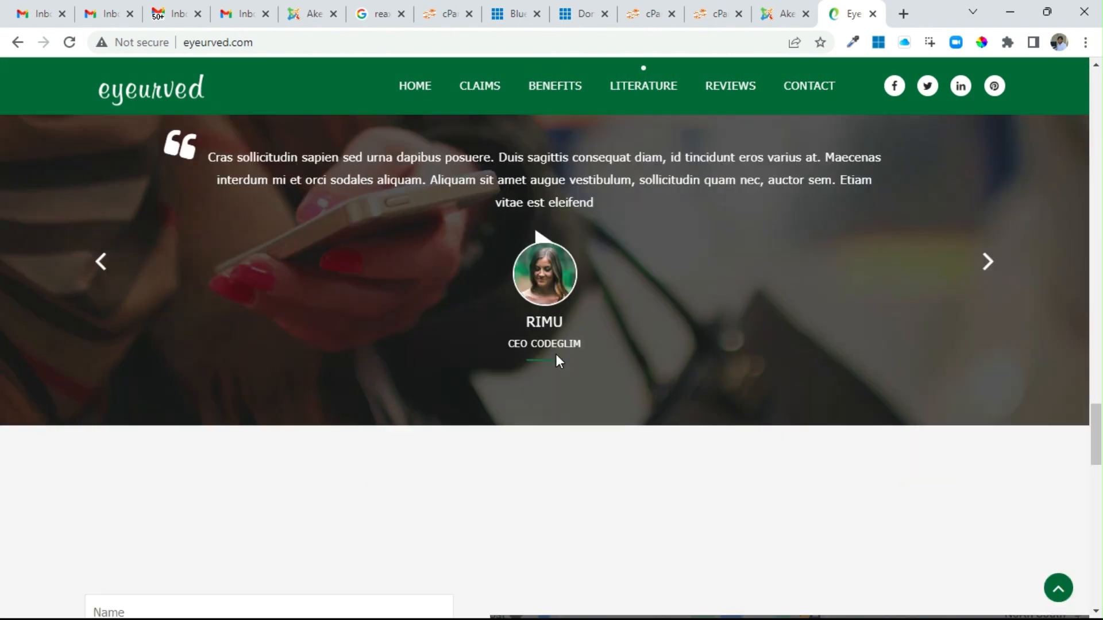
pyautogui.scroll(-12, 556, 345)
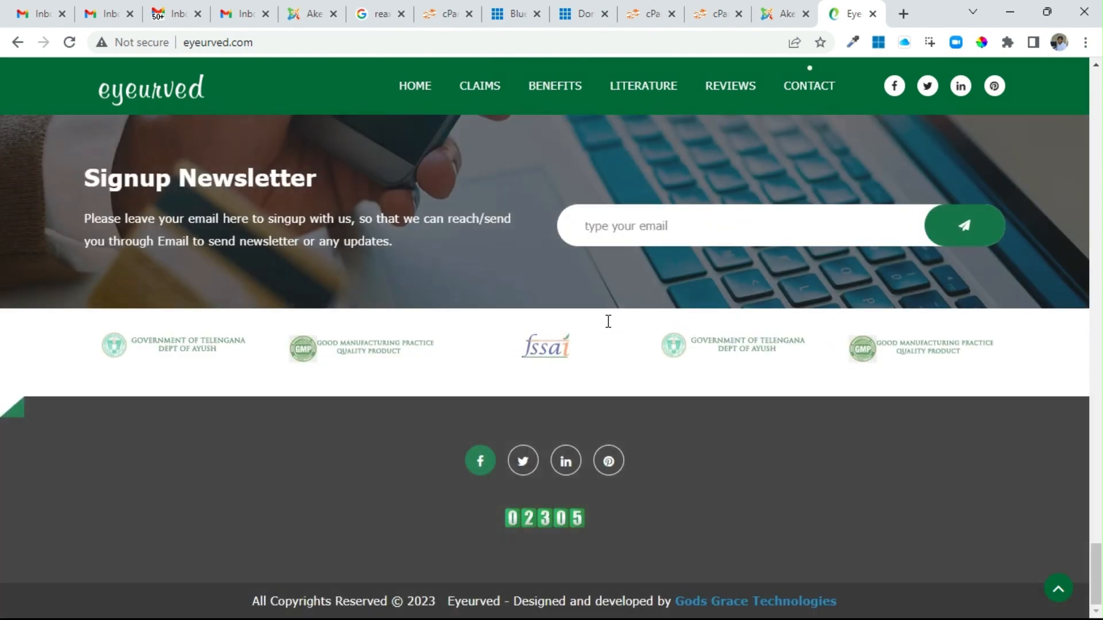
pyautogui.scroll(10, 824, 428)
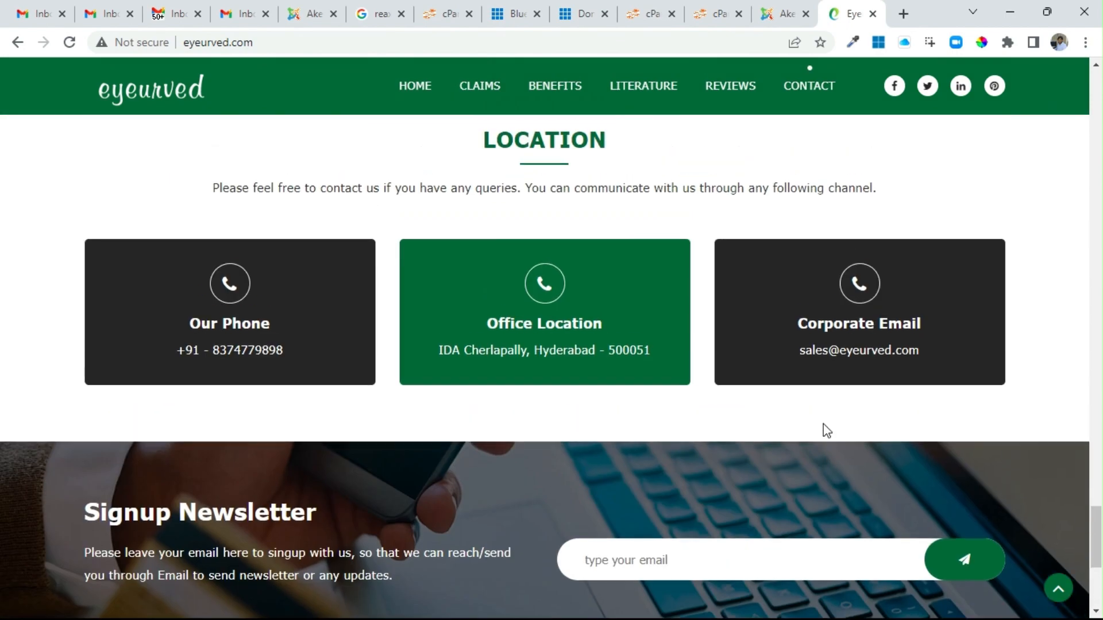
pyautogui.scroll(15, 823, 425)
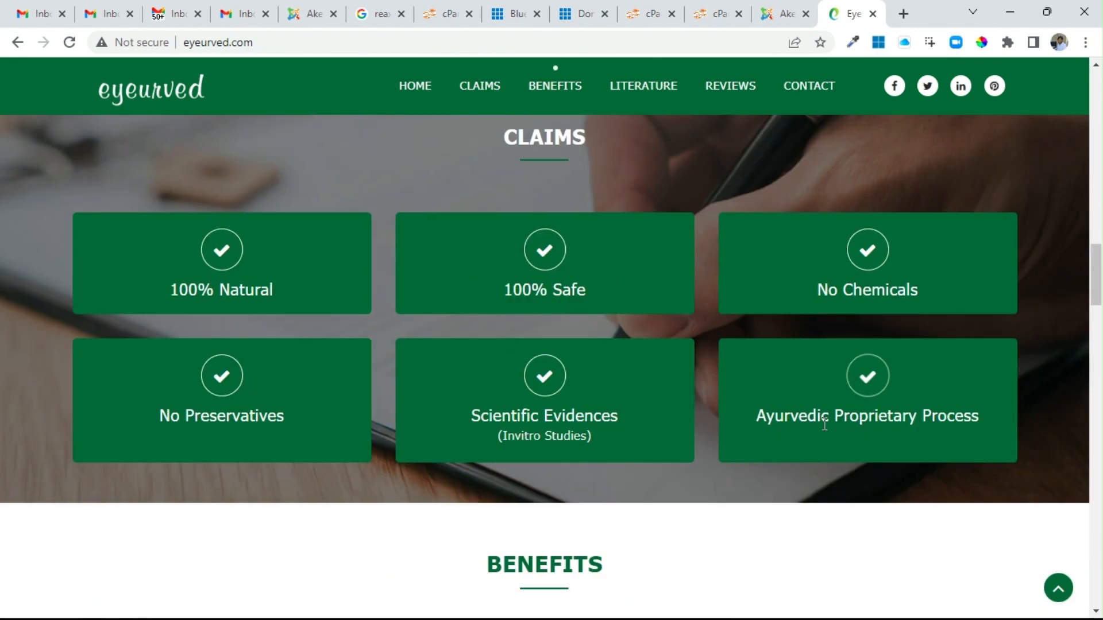
pyautogui.scroll(8, 824, 426)
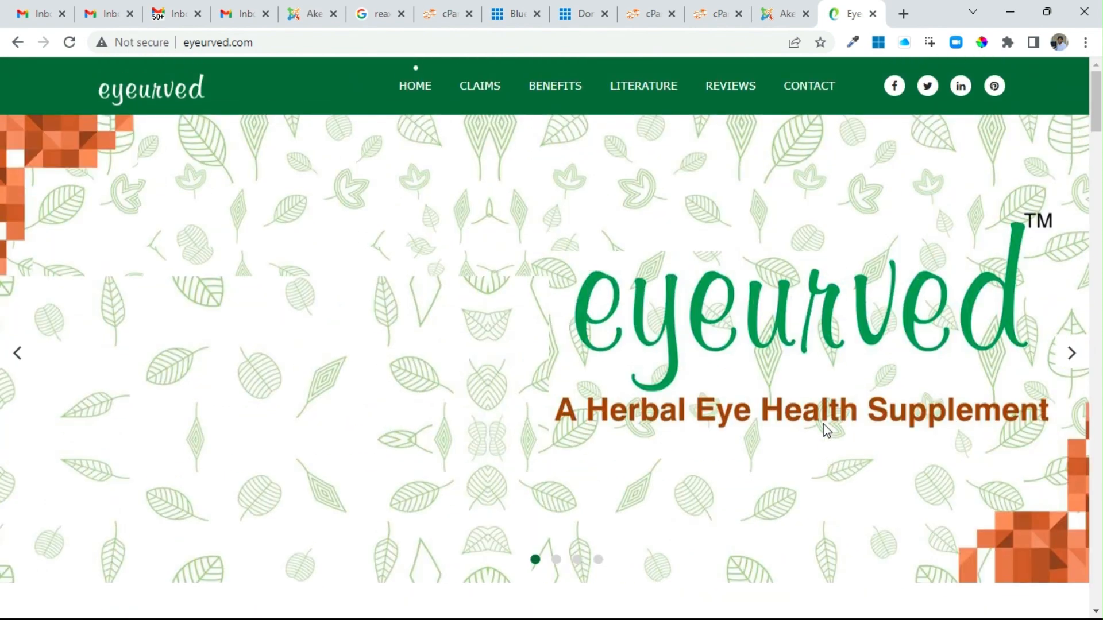